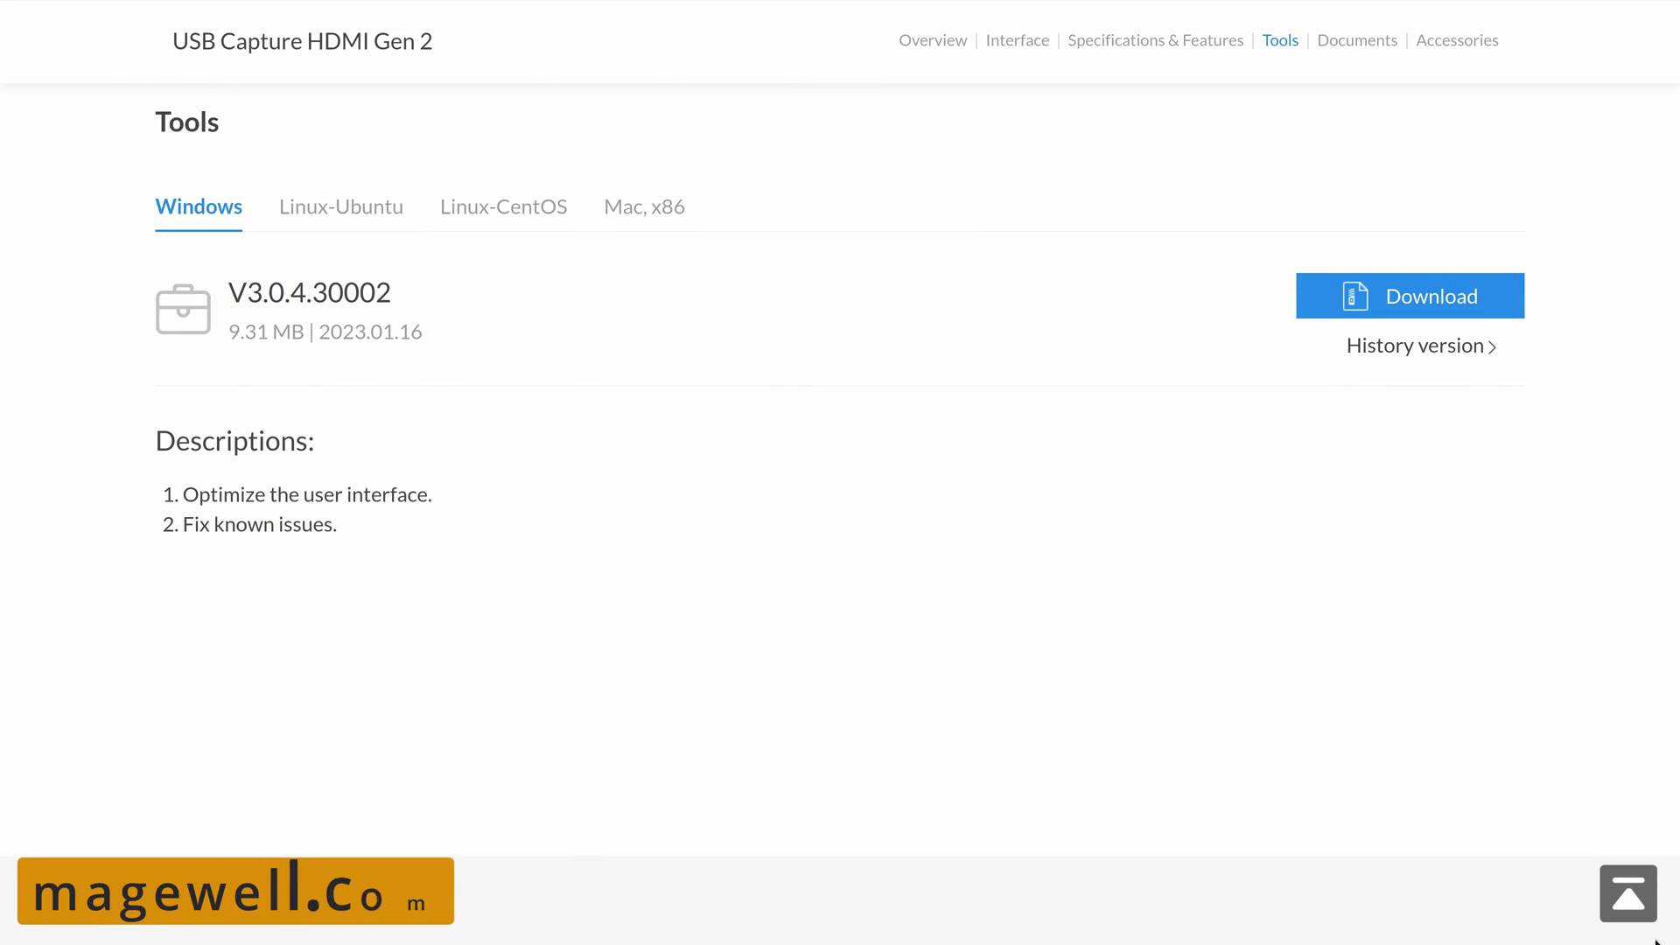
- Show the Linux-Ubuntu download of the USB Capture Utility (USBCaptureUtility3_deb_30002.zip)
{"action": "left_click", "coordinate": [384, 214]}
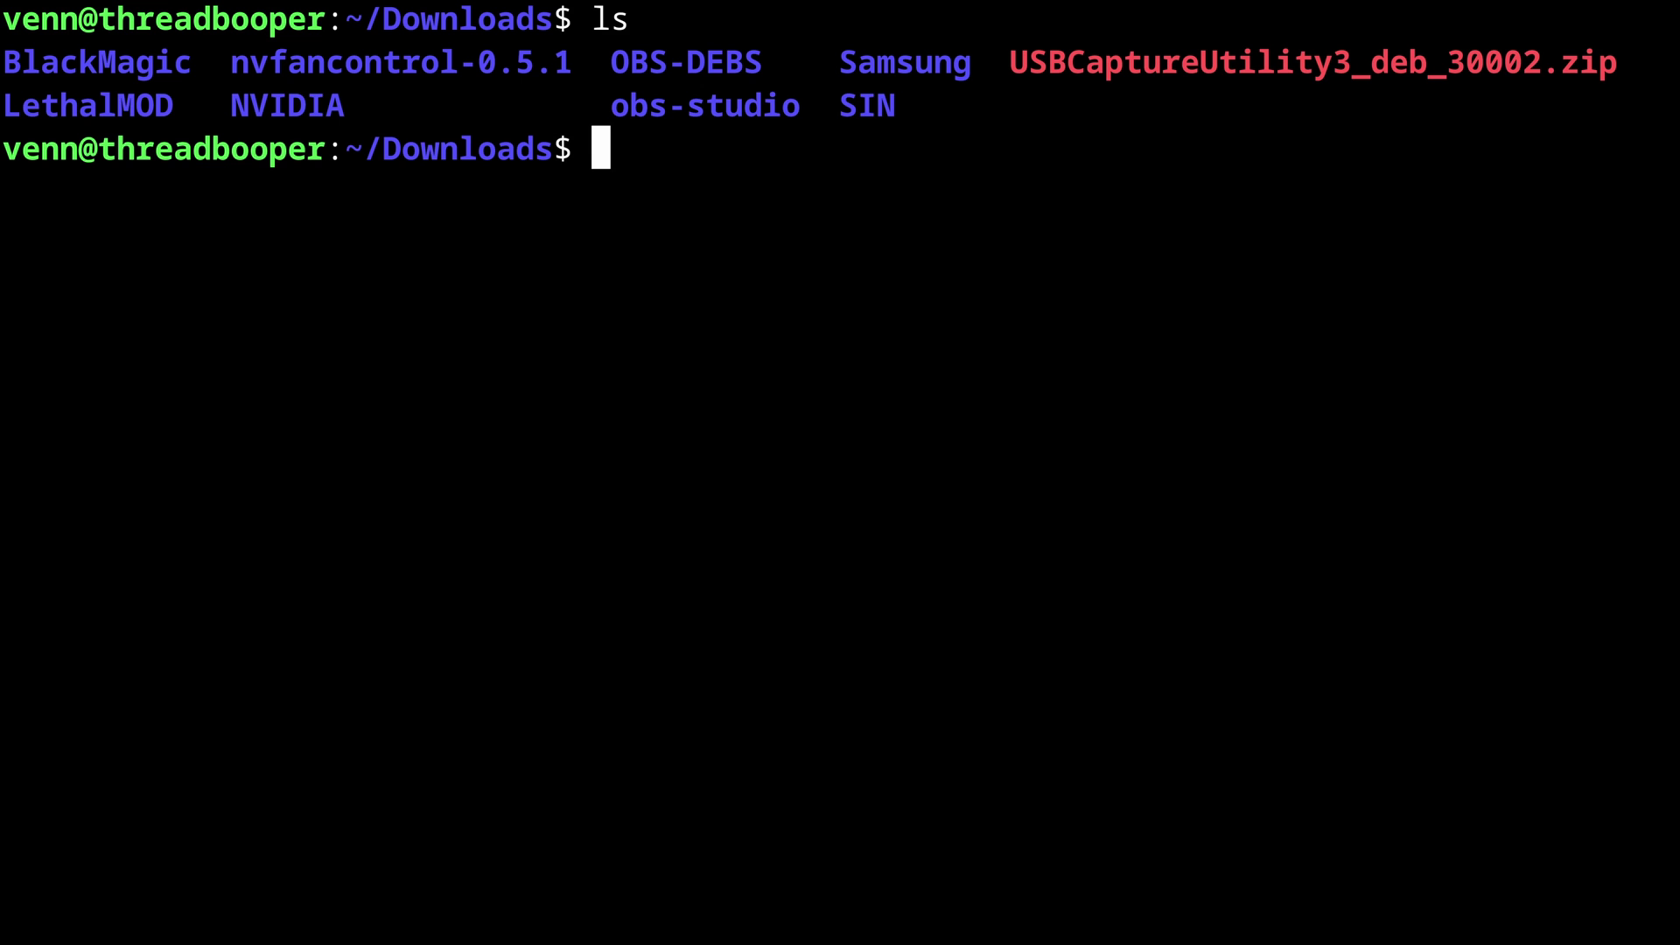
- Unzip the USBCaptureUtility3_deb_30002.zip archive and list the extracted files
{"action": "type", "text": "unzip USB"}
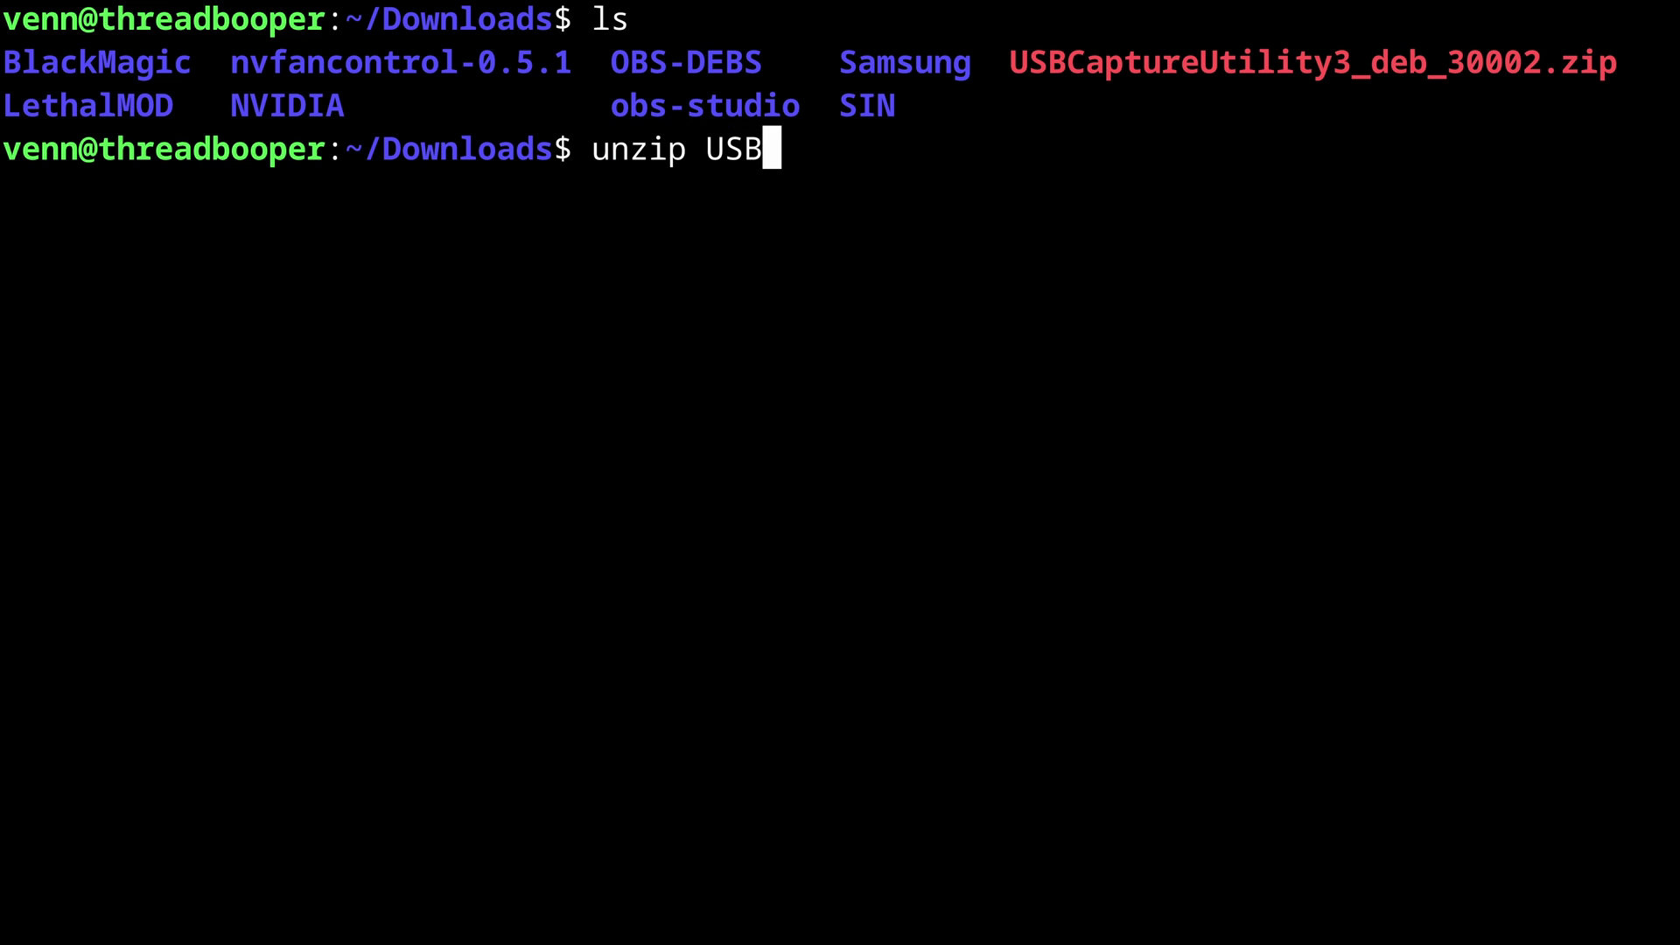
{"action": "key", "text": "Tab"}
{"action": "key", "text": "Return"}
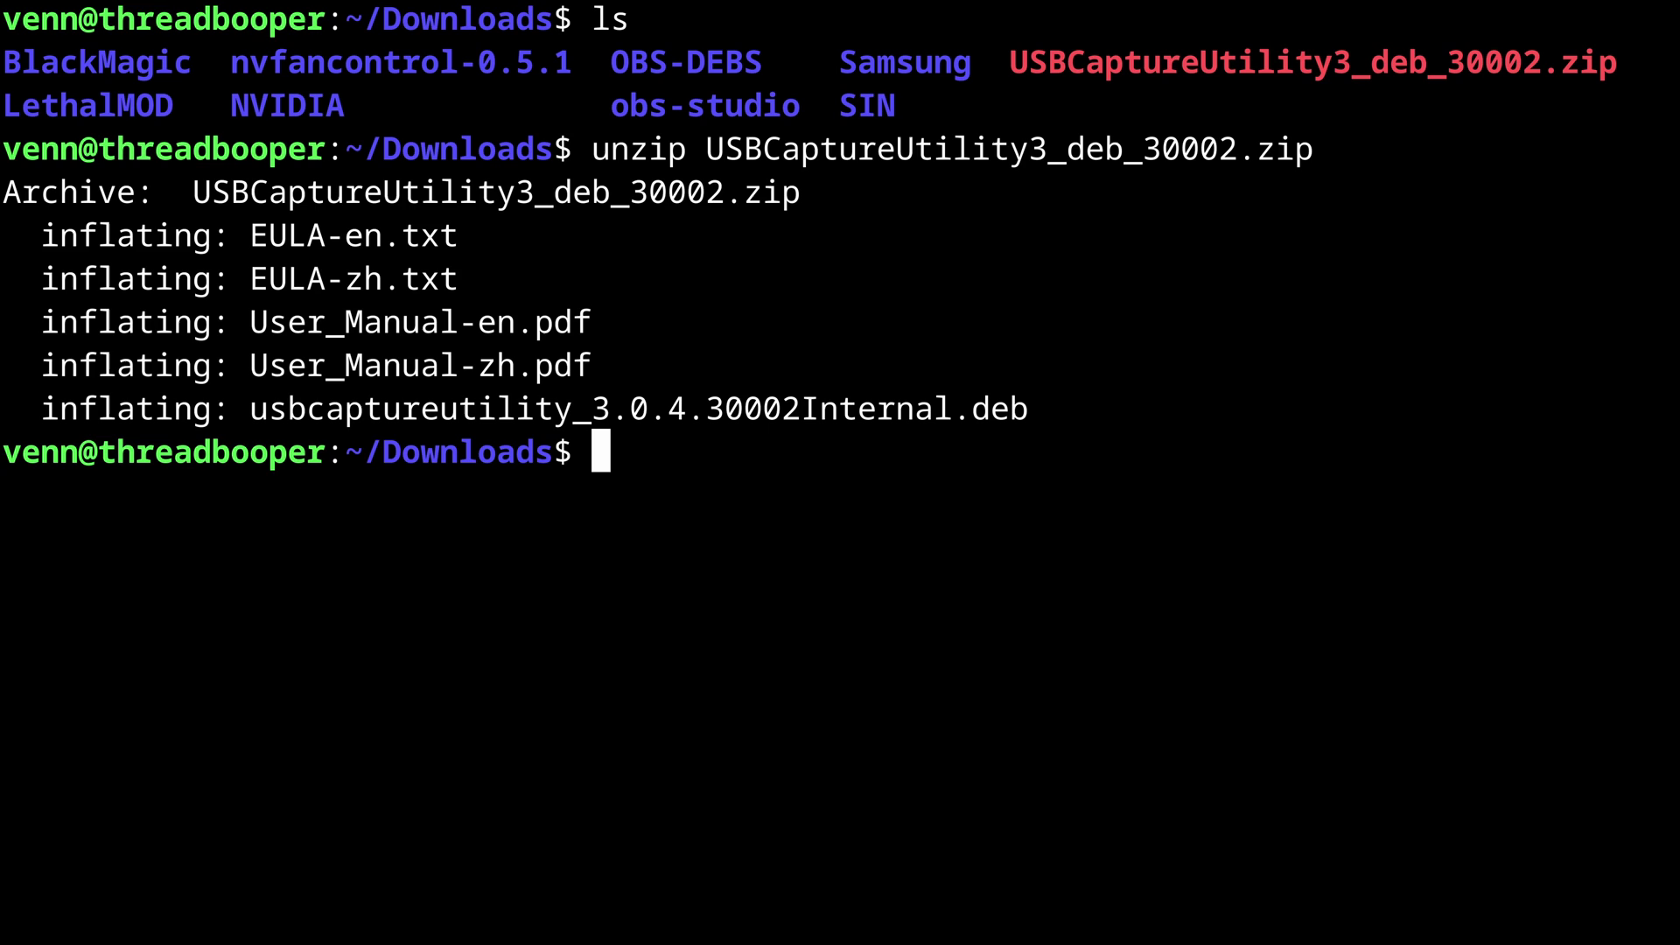
{"action": "type", "text": "ls"}
{"action": "key", "text": "Return"}
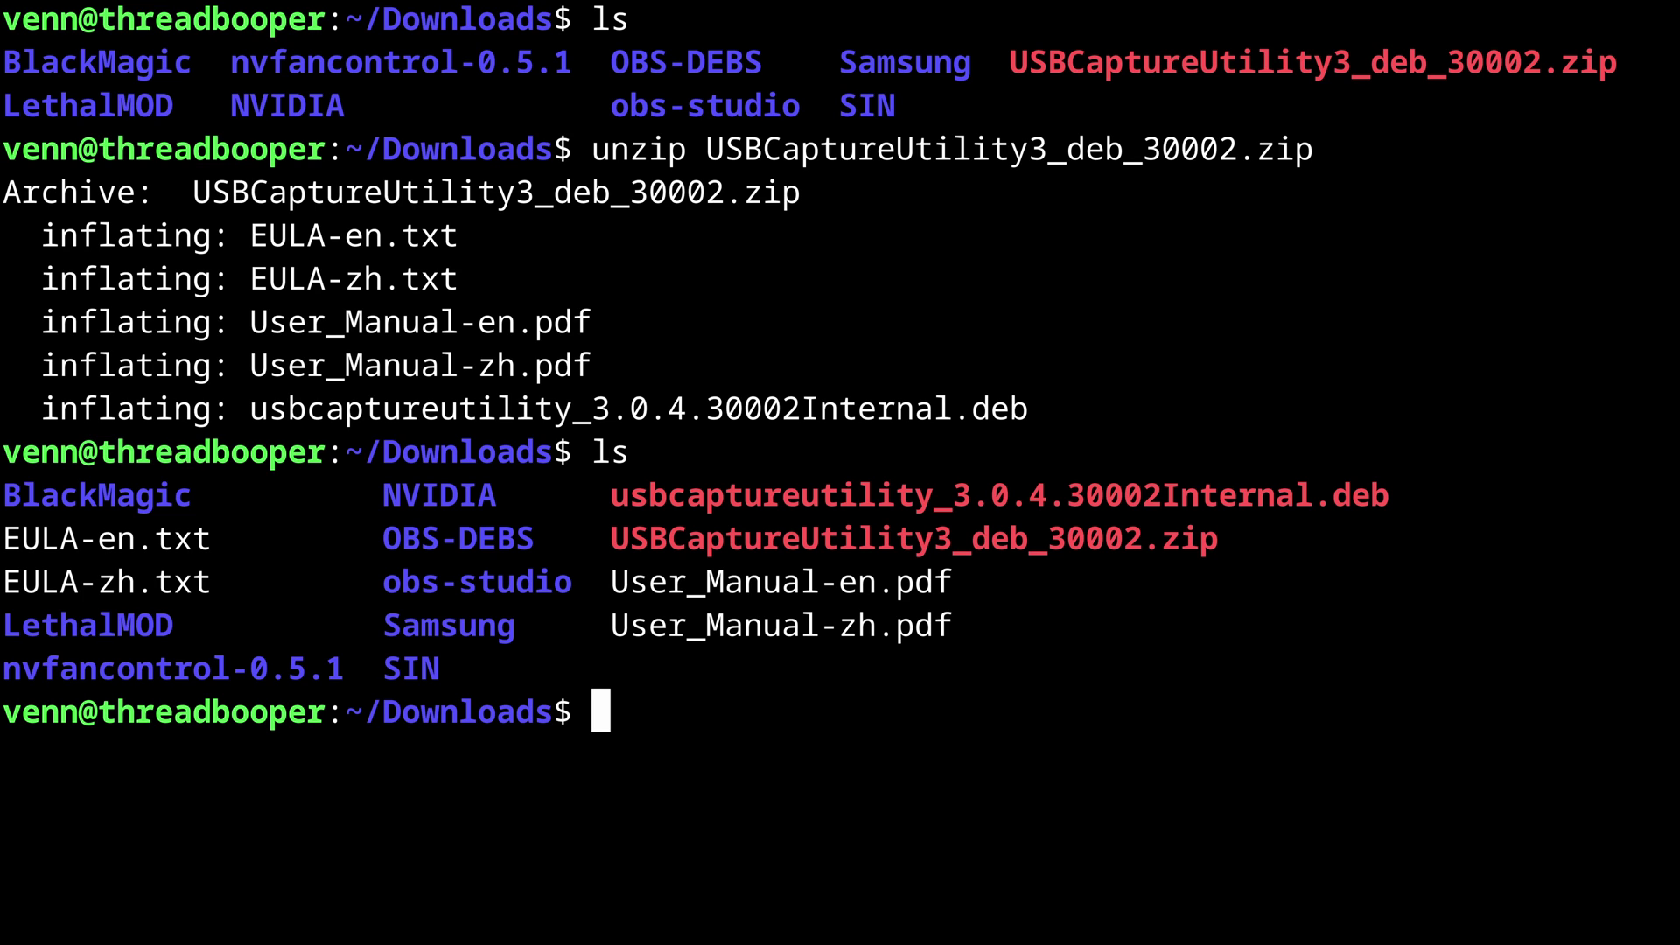
- Install ./usbcaptureutility_3.0.4.30002Internal.deb with sudo apt and enter the usbcaptureutility command
{"action": "type", "text": "sudo apt install ./us"}
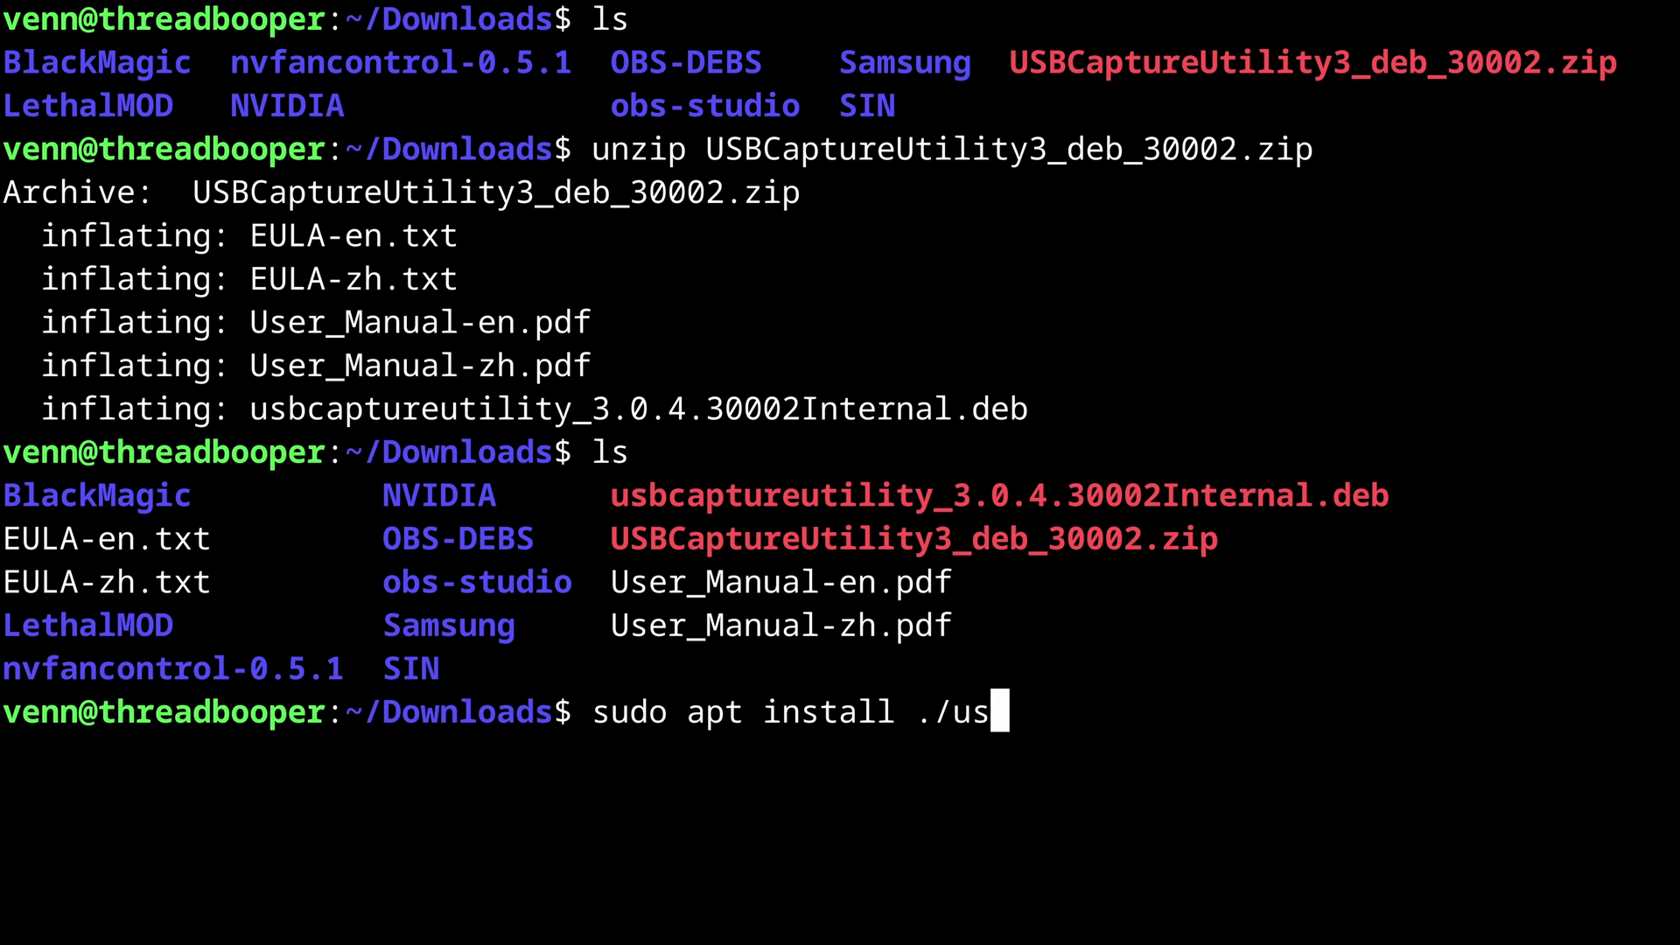
{"action": "key", "text": "Tab"}
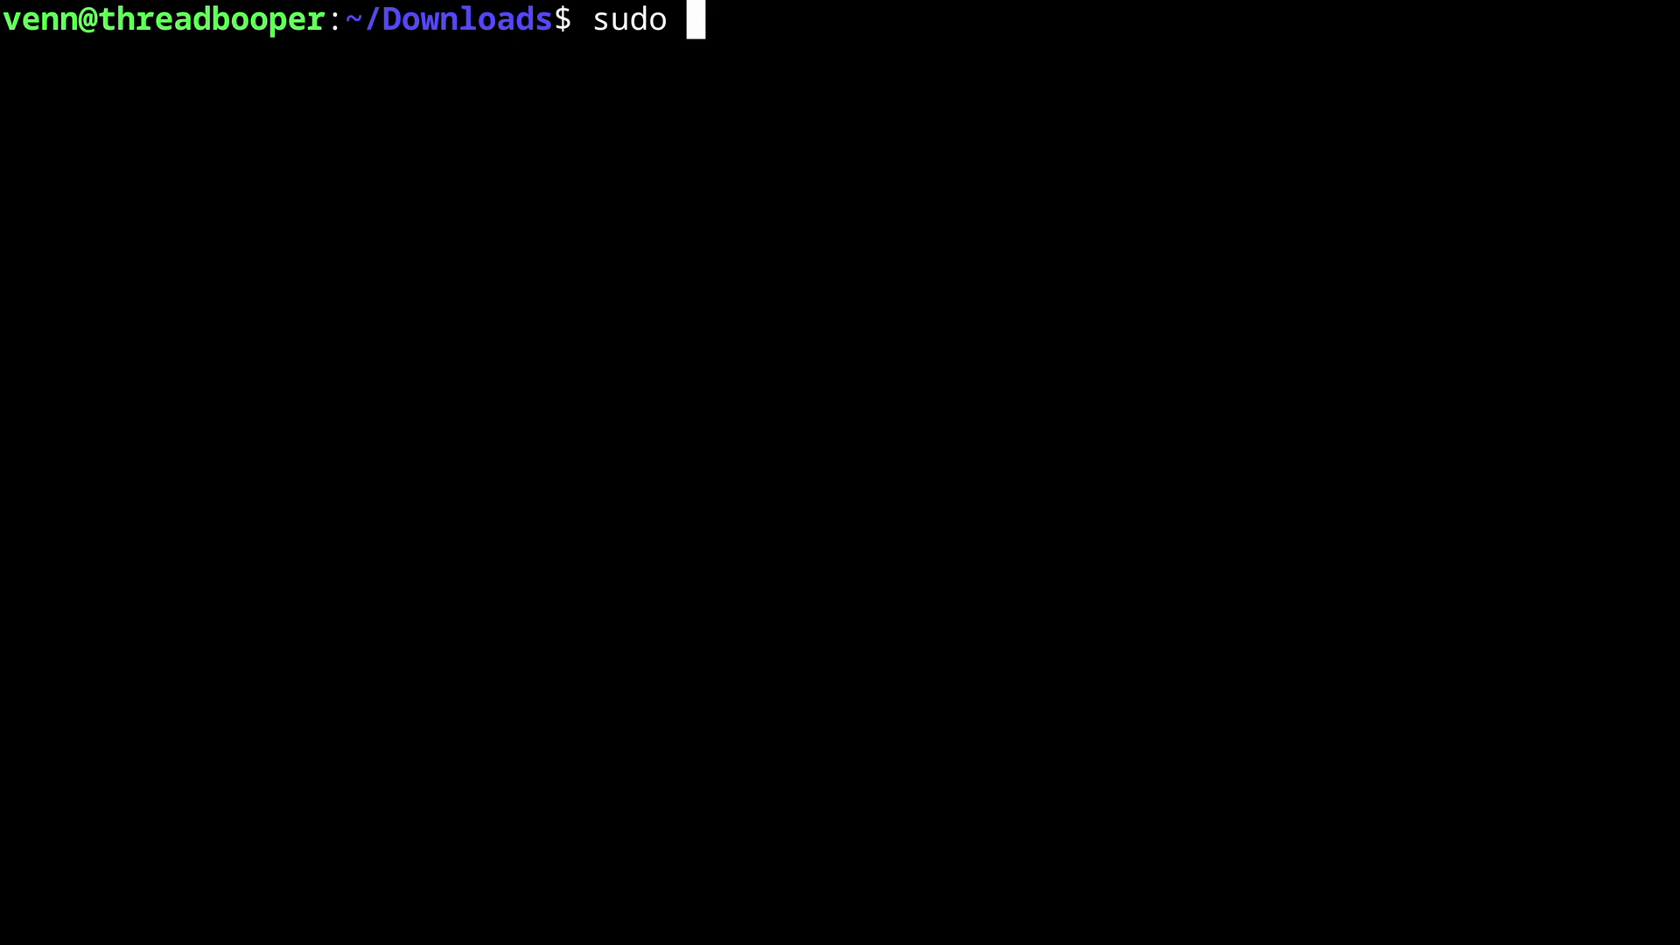
{"action": "type", "text": "usbc"}
{"action": "key", "text": "Tab"}
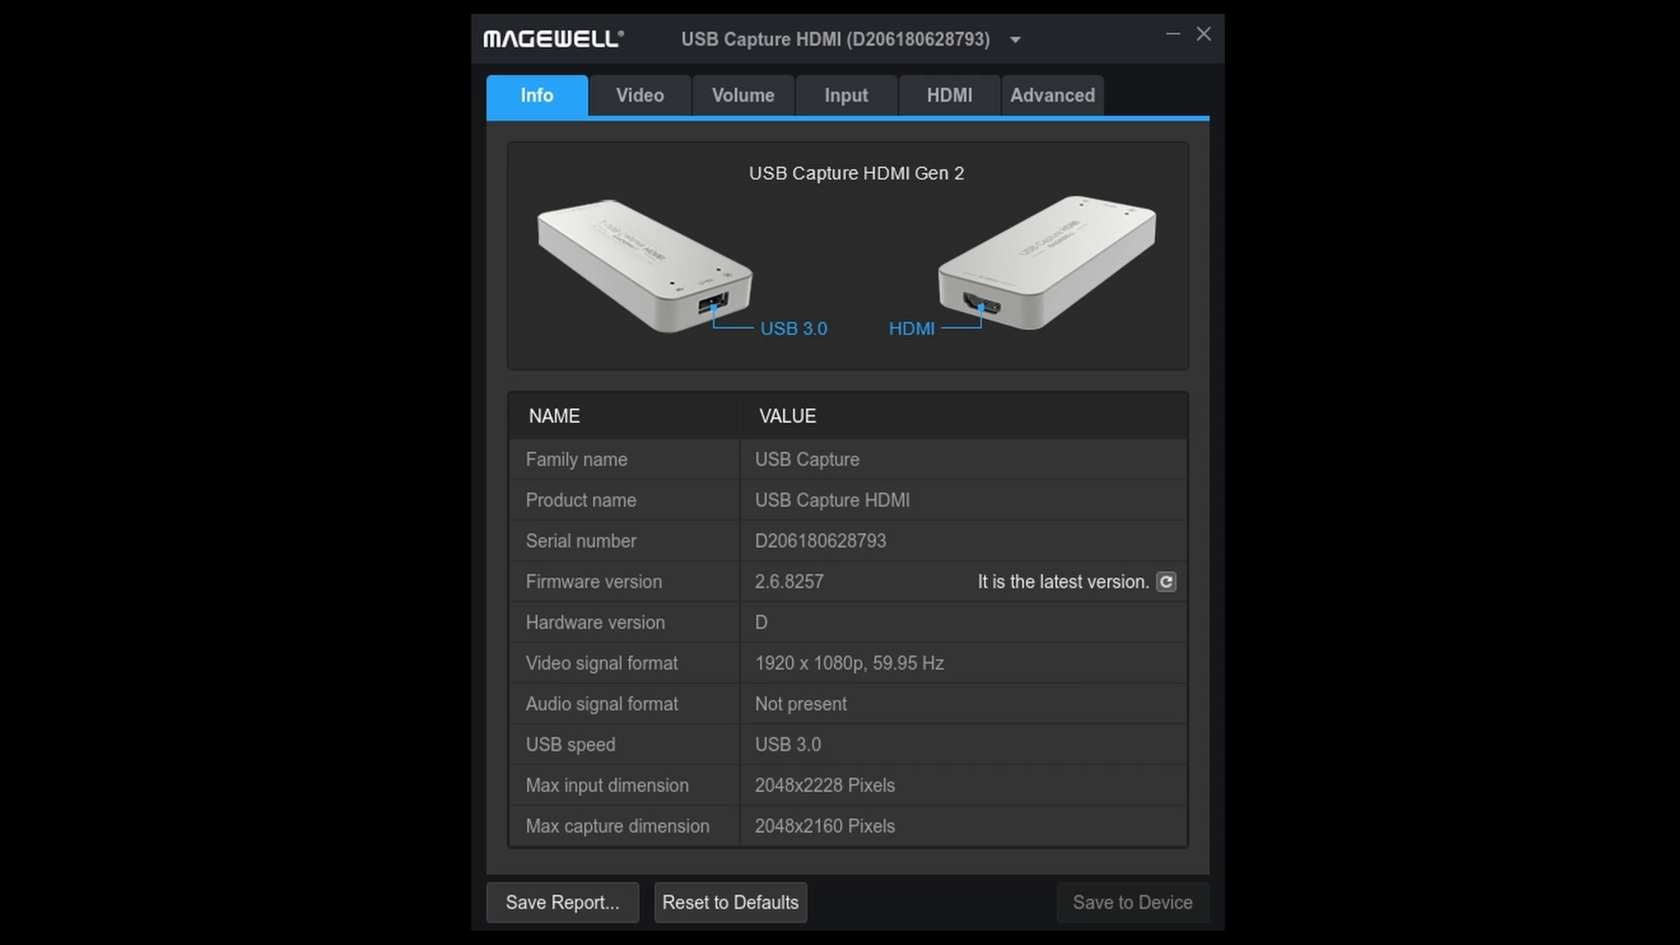
- Confirm the firmware is current and enable the aspect ratio, colour format and quantization overrides
{"action": "left_click", "coordinate": [1169, 581]}
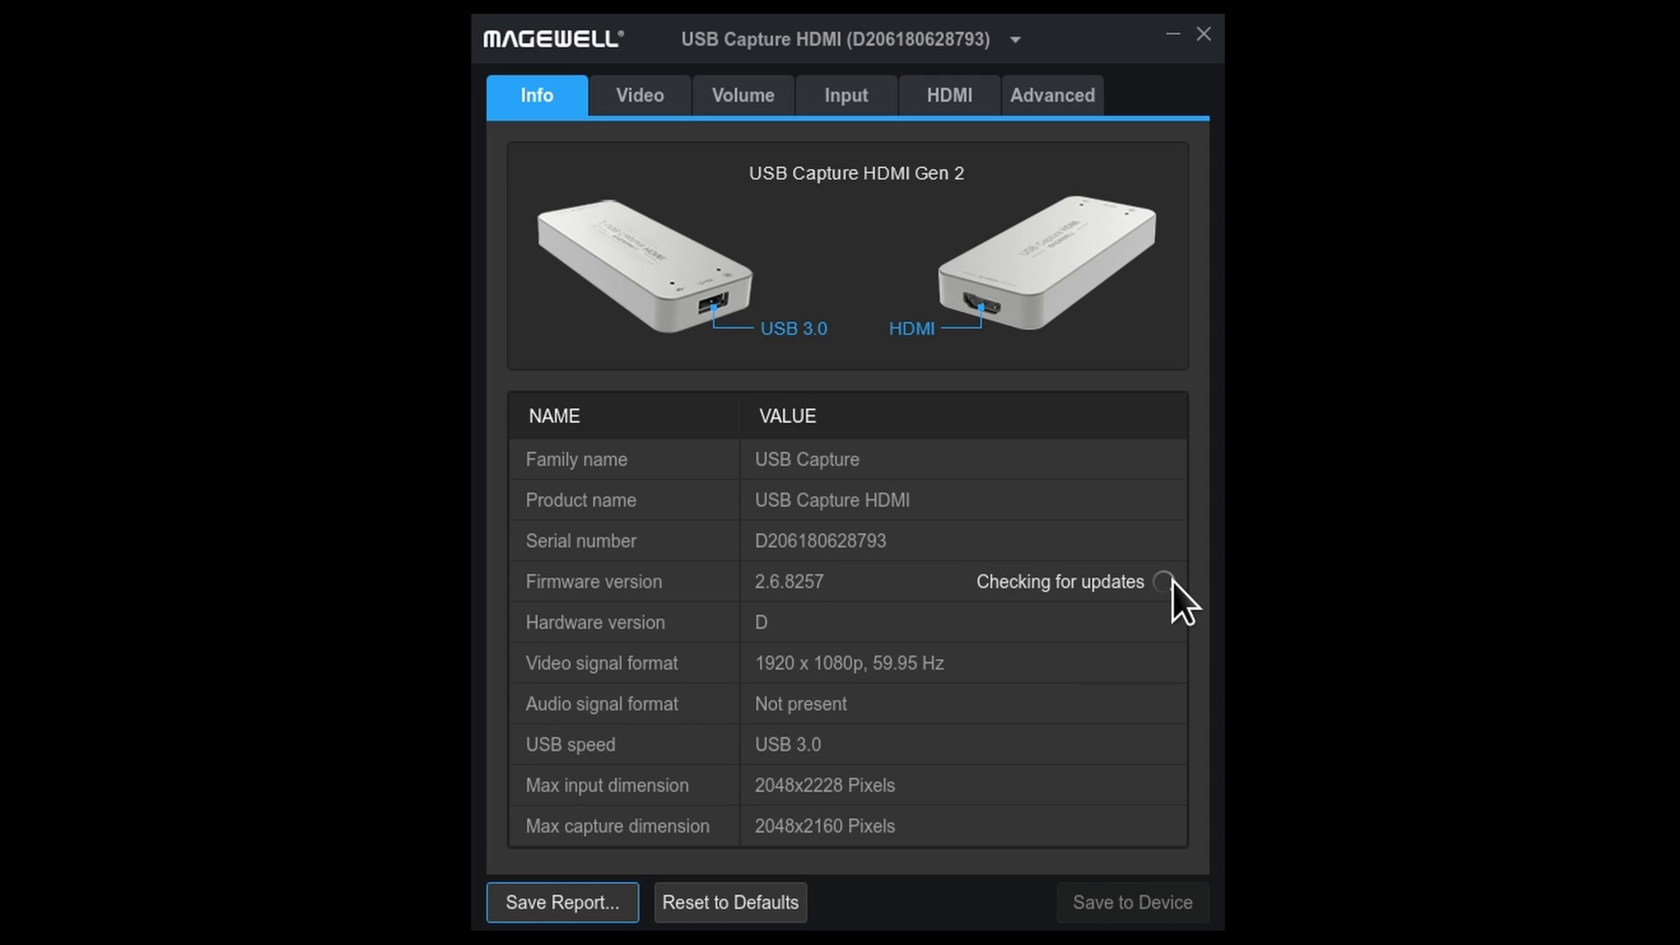
{"action": "left_click", "coordinate": [665, 93]}
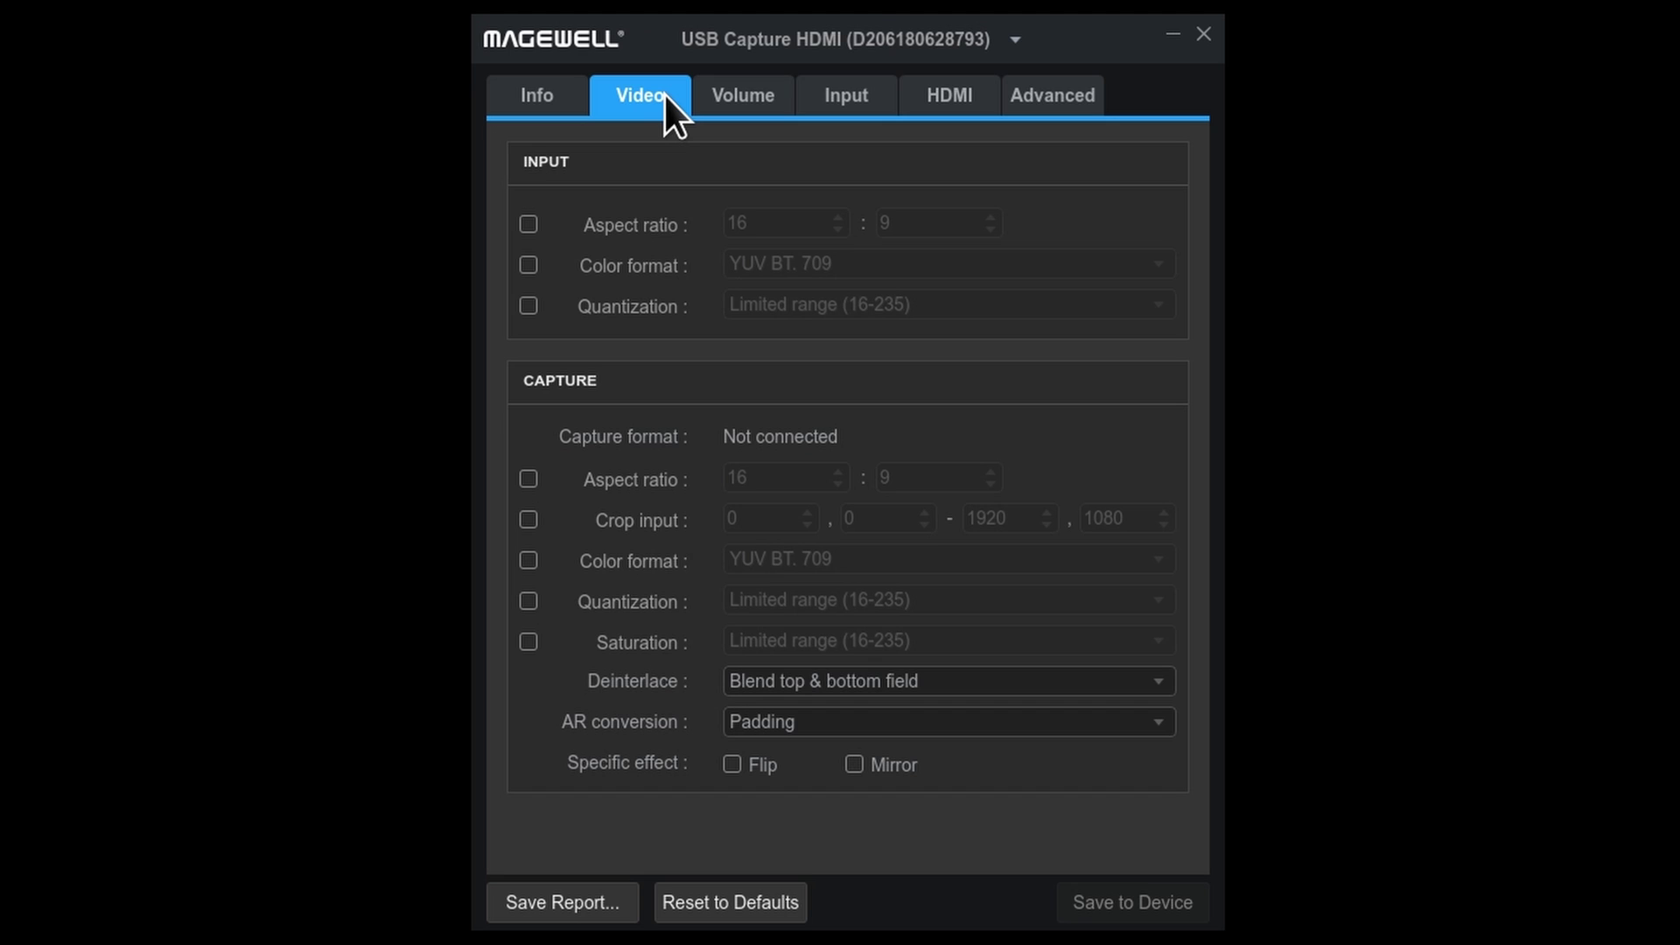
{"action": "left_click", "coordinate": [529, 224]}
{"action": "left_click", "coordinate": [528, 265]}
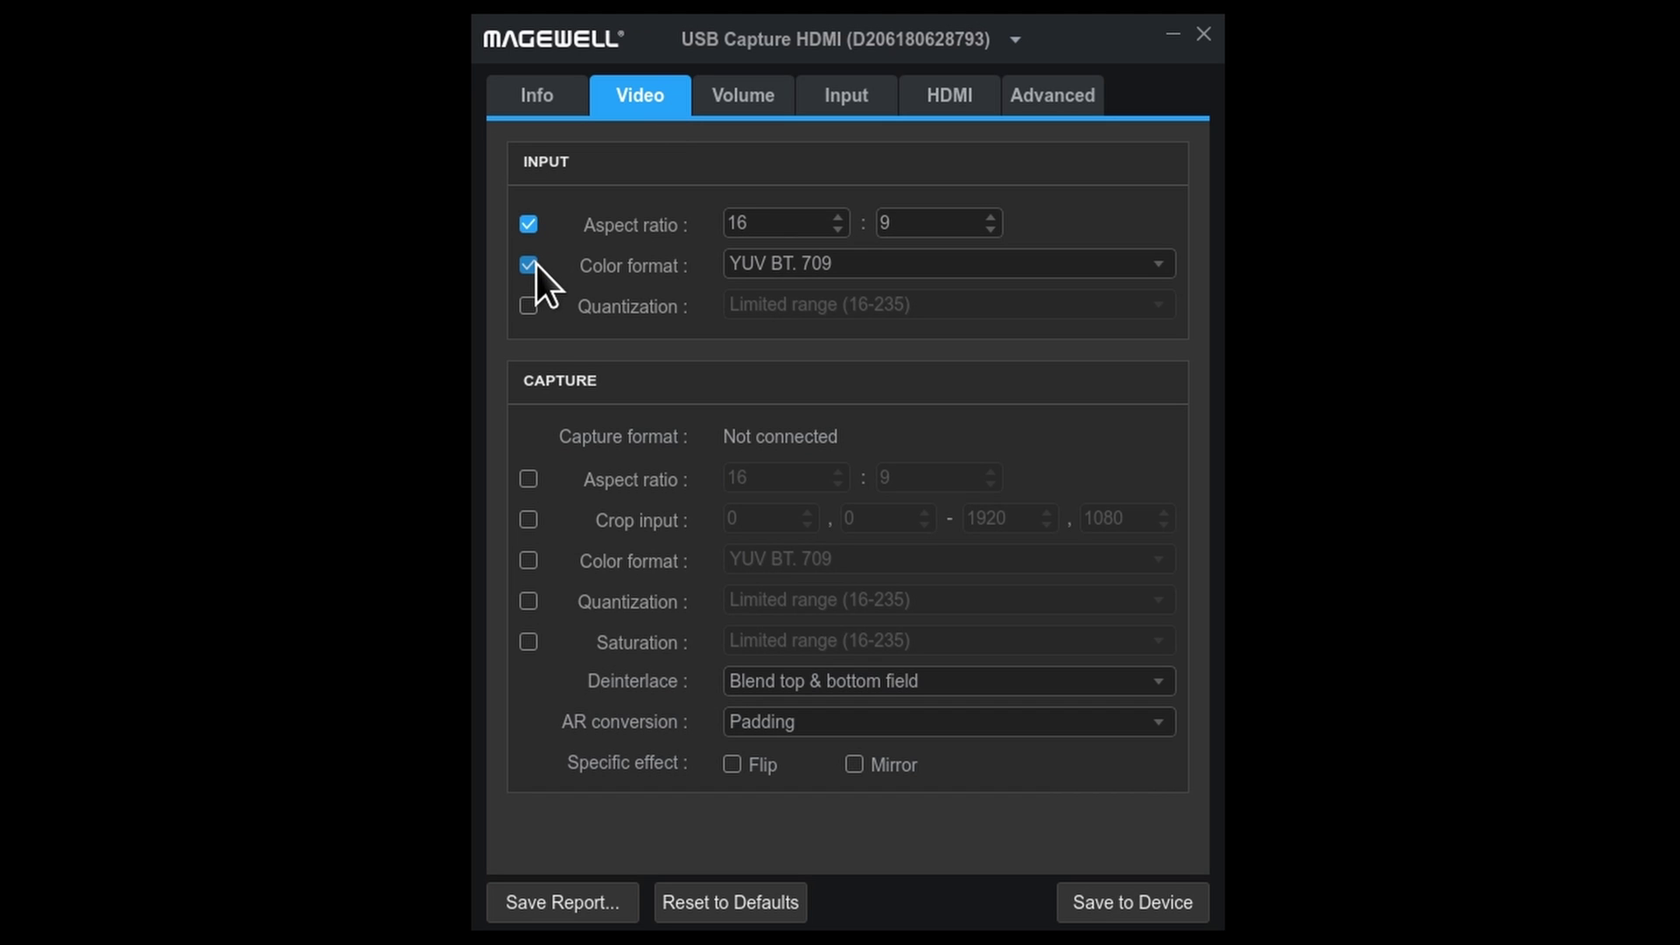
{"action": "left_click", "coordinate": [531, 308]}
- Turn those three overrides back off and lower the HDMI record volume to -71.40
{"action": "left_click", "coordinate": [532, 308]}
{"action": "left_click", "coordinate": [529, 266]}
{"action": "left_click", "coordinate": [528, 223]}
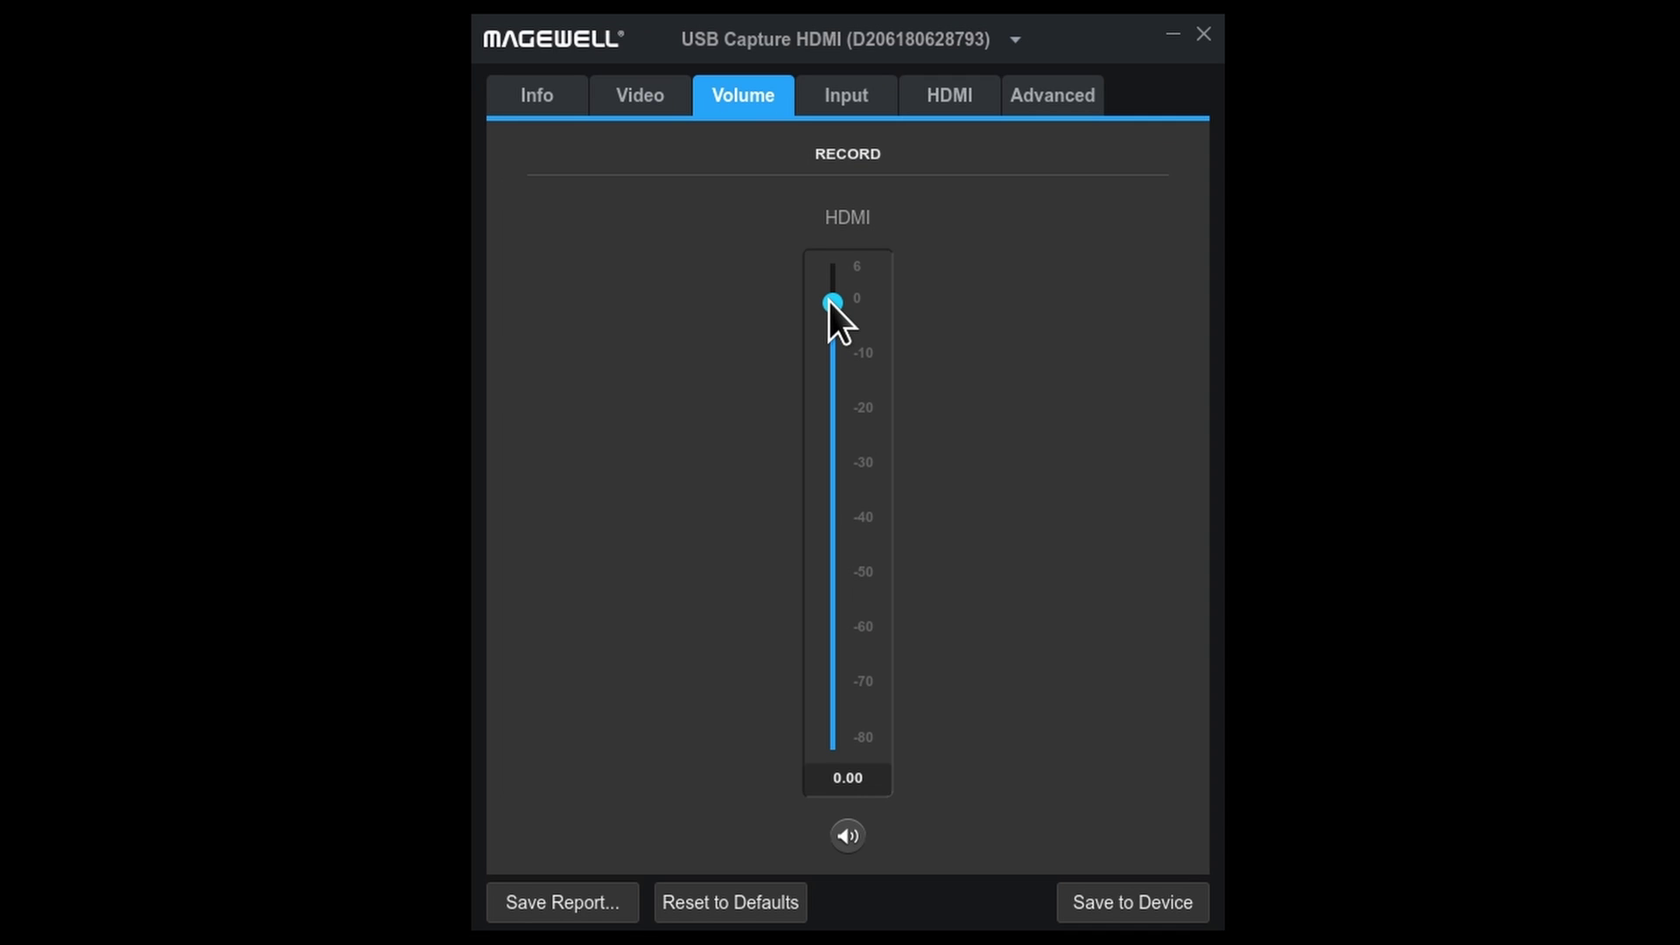
{"action": "mouse_move", "coordinate": [828, 299]}
{"action": "left_mouse_down"}
{"action": "mouse_move", "coordinate": [825, 677]}
{"action": "mouse_move", "coordinate": [854, 549]}
{"action": "mouse_move", "coordinate": [832, 301]}
{"action": "left_mouse_up"}
- Review the input signal status, then the HDMI EDID, Gamut and AVI infoframe data
{"action": "left_click", "coordinate": [864, 92]}
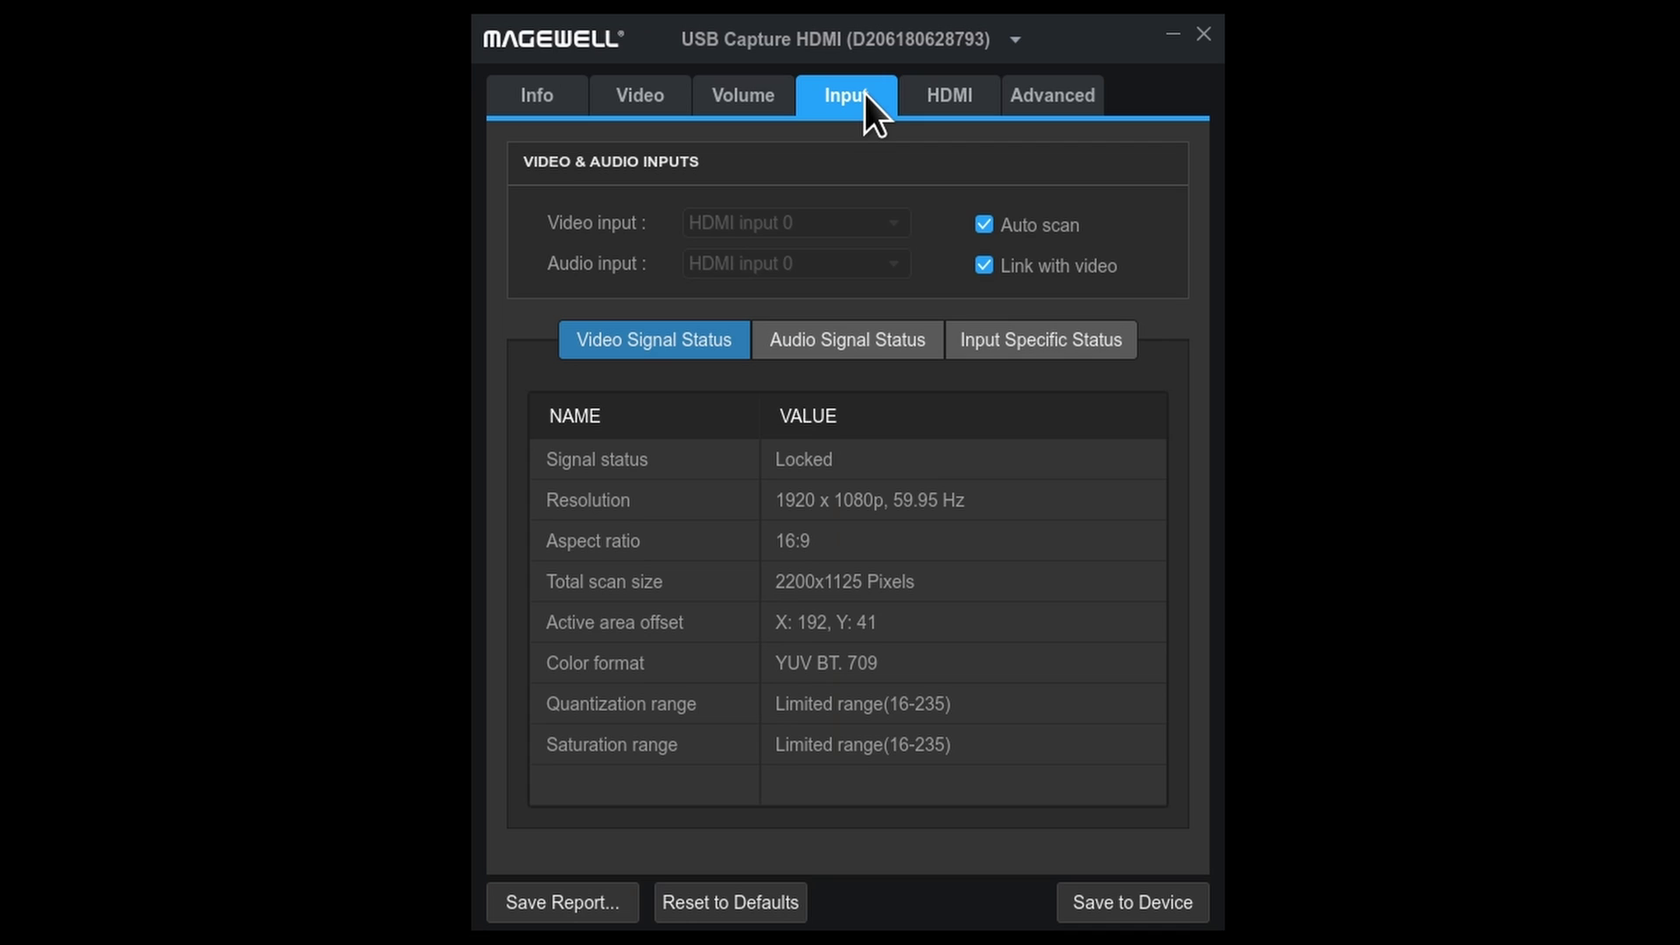
{"action": "left_click", "coordinate": [932, 105]}
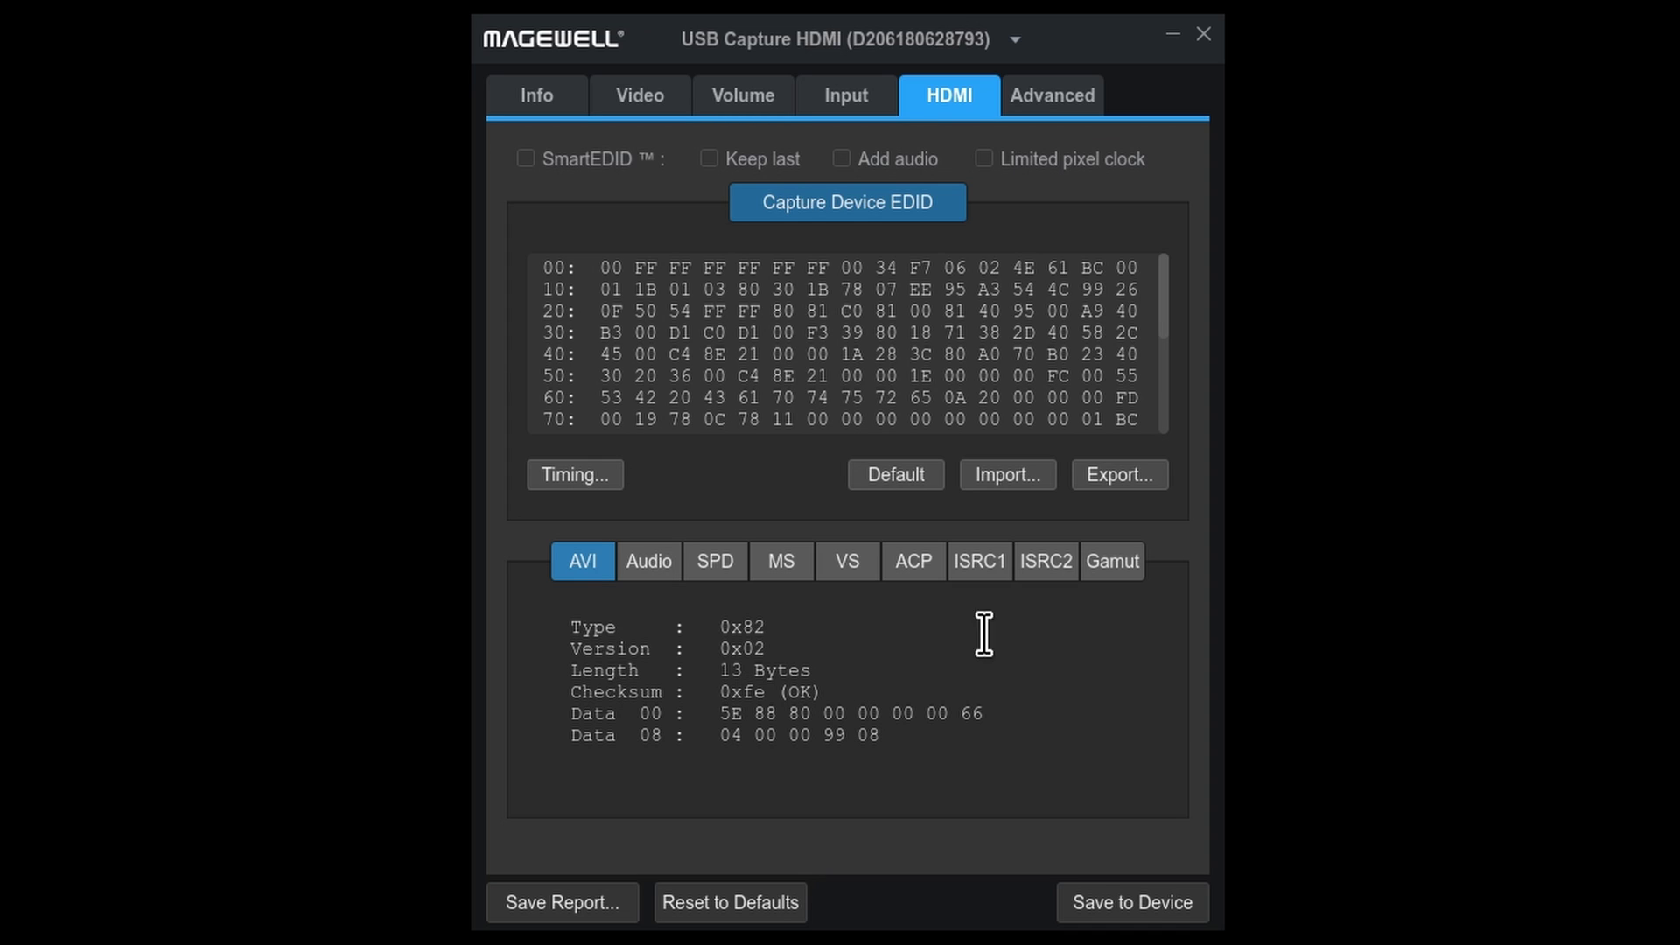
{"action": "left_click", "coordinate": [1105, 564]}
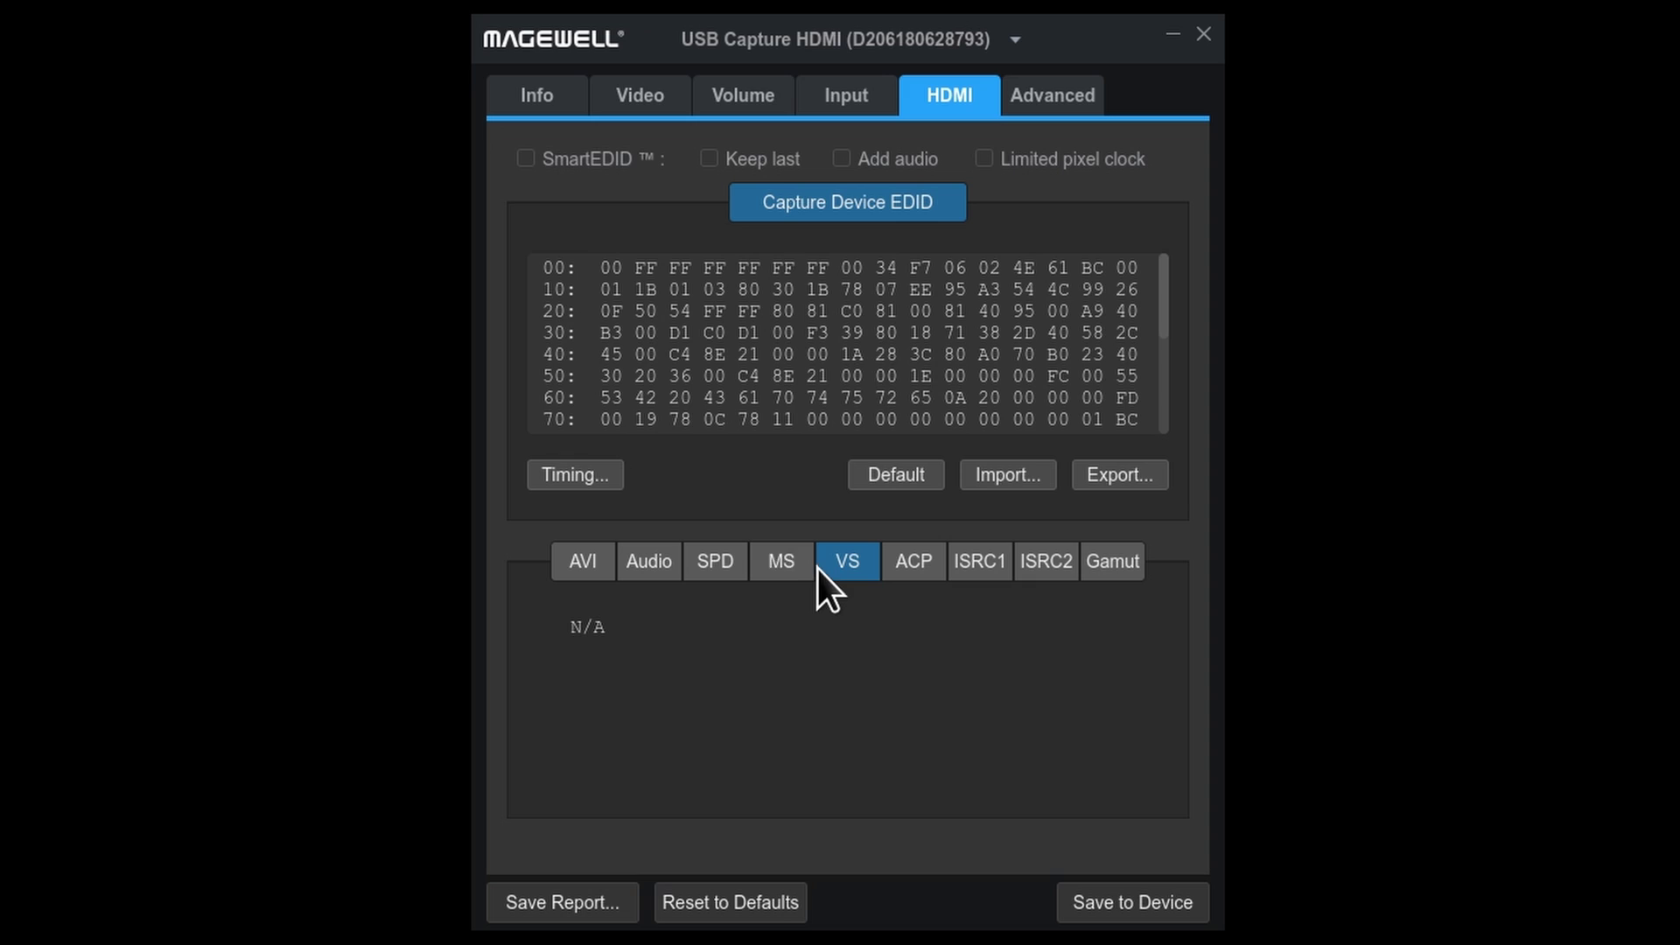
{"action": "left_click", "coordinate": [565, 568]}
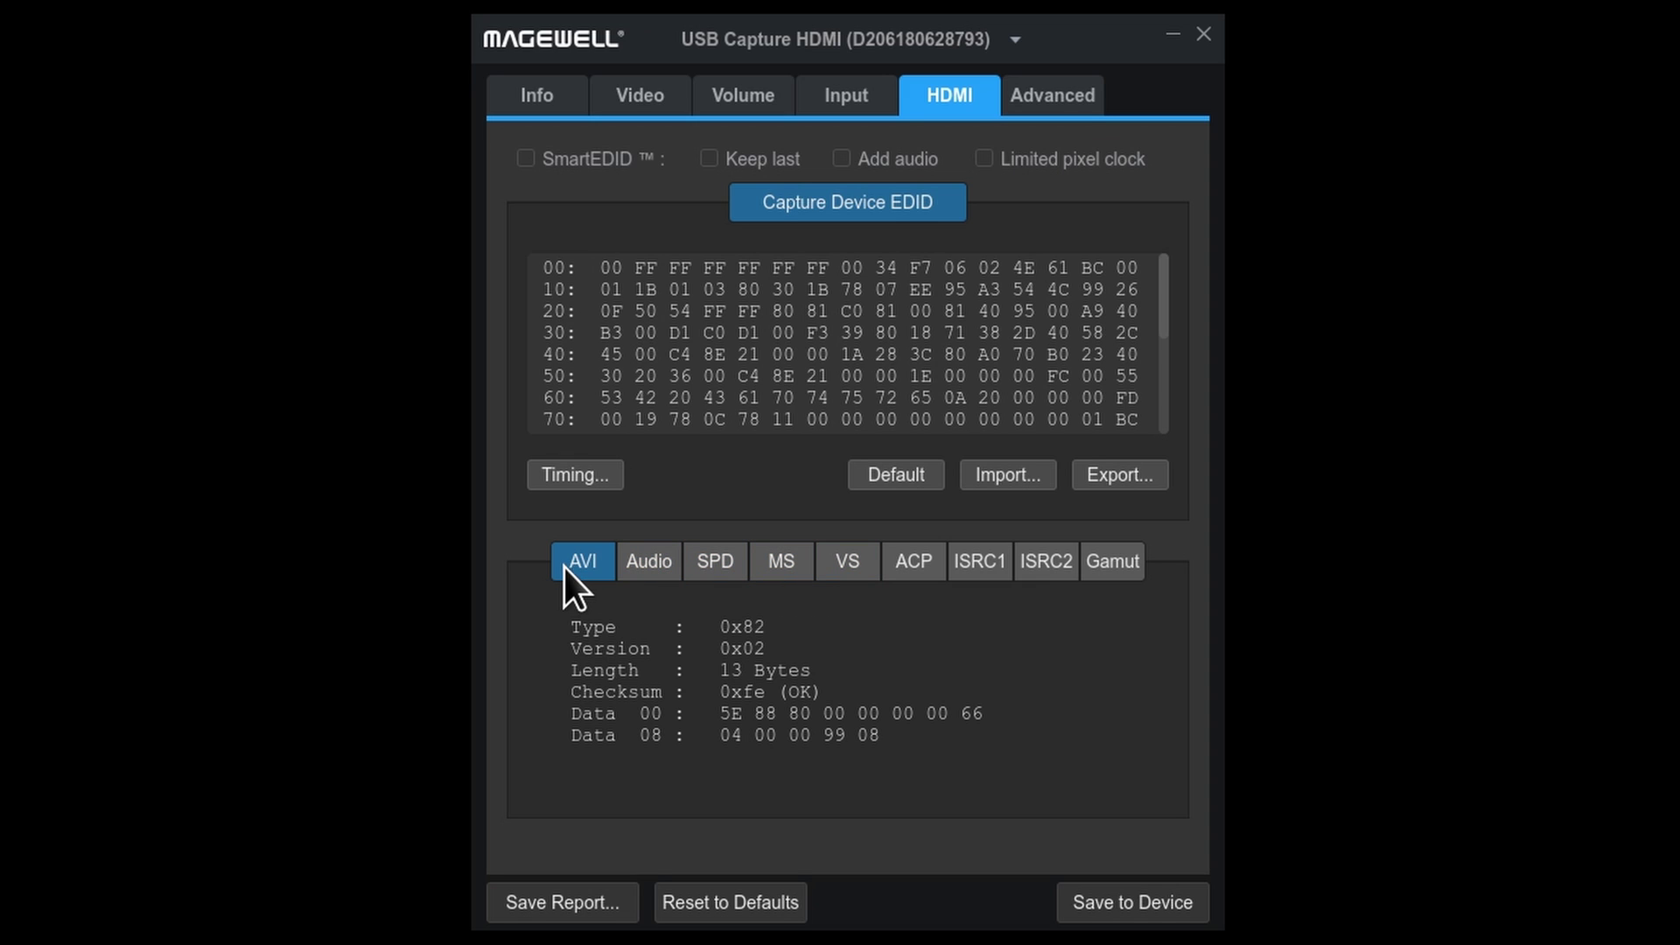
{"action": "left_click", "coordinate": [1079, 97]}
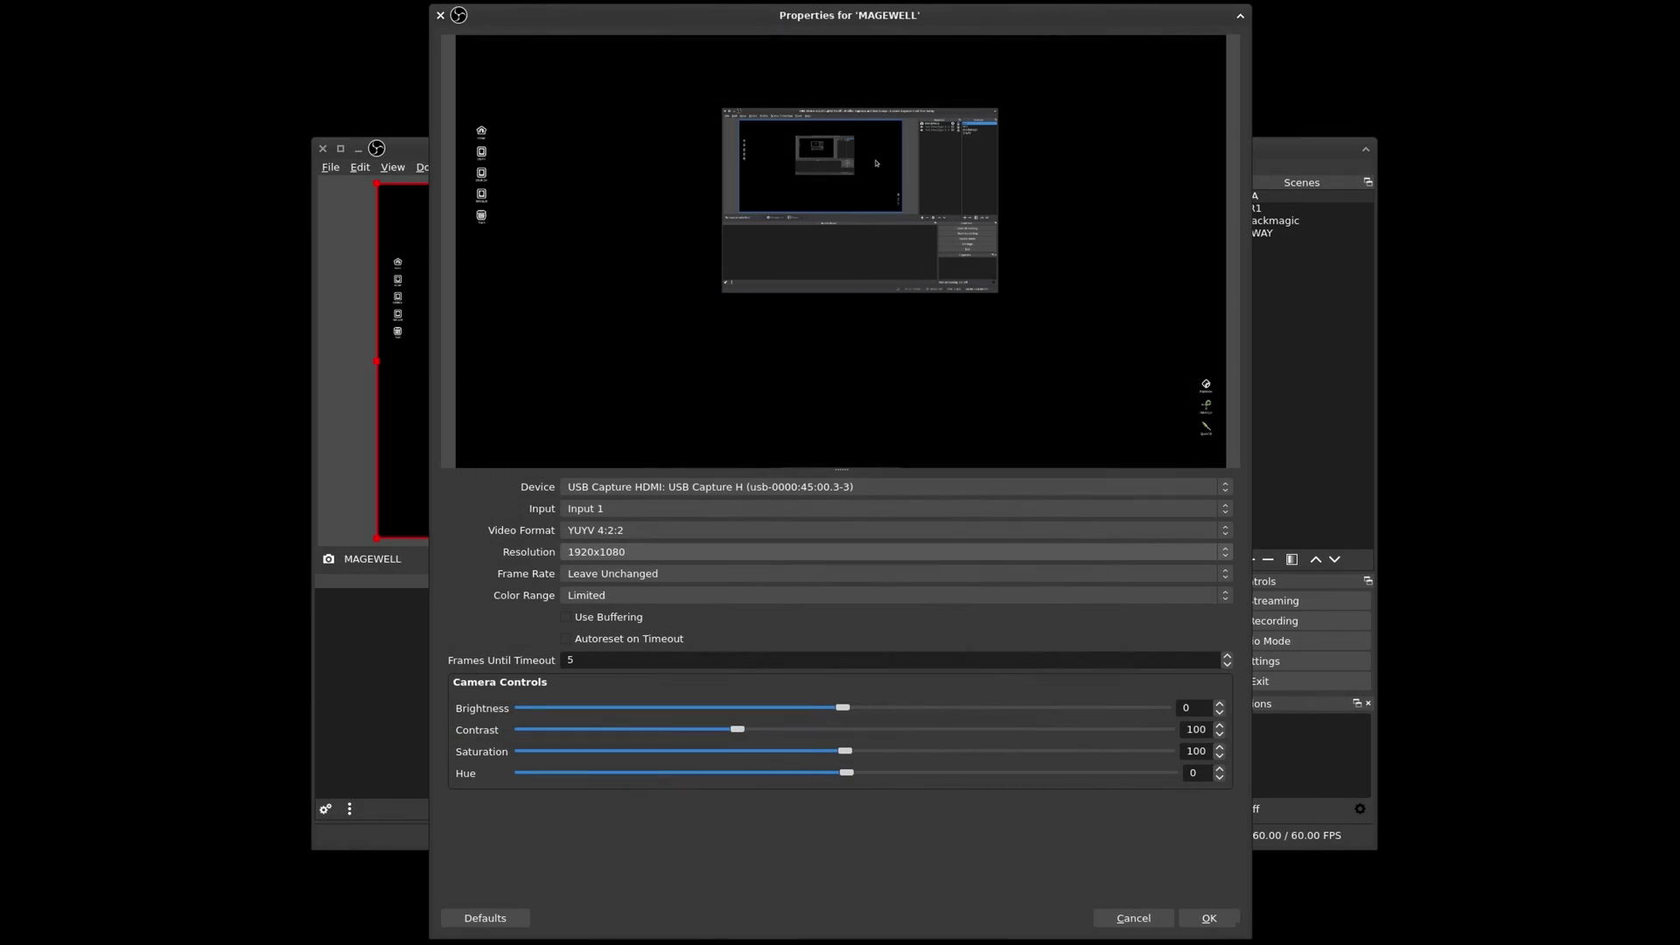
- Add 1280 x 720 as the card's default resolution and confirm OBS now lists 1280x720
{"action": "left_click", "coordinate": [892, 553]}
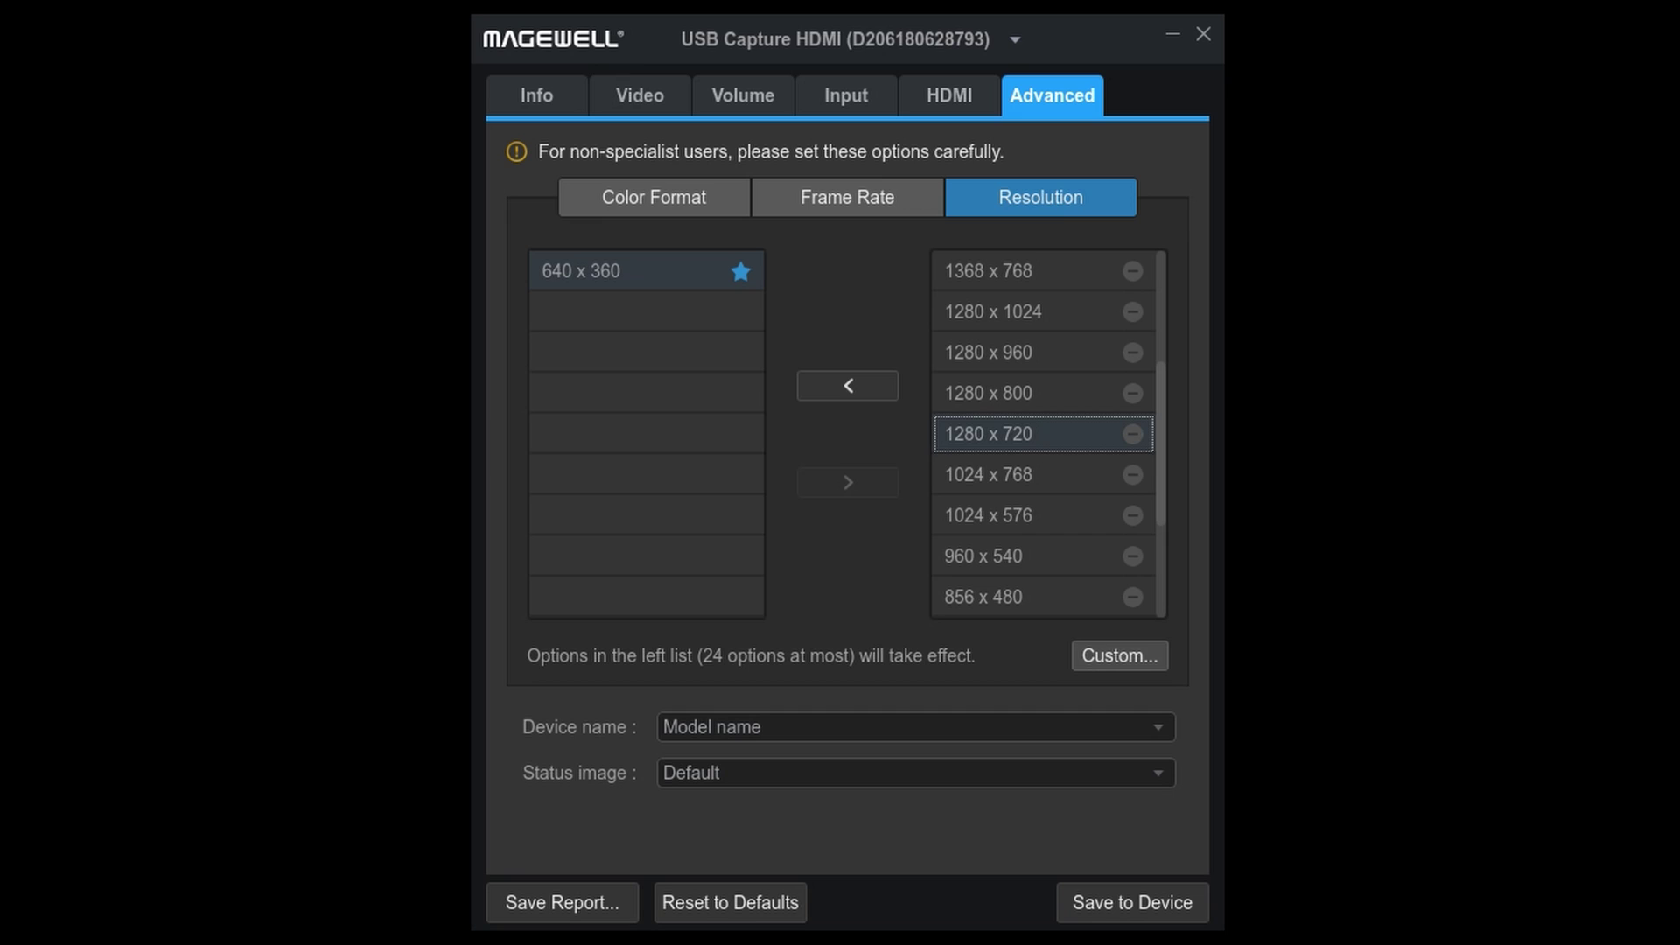
{"action": "left_click", "coordinate": [847, 386]}
{"action": "left_click", "coordinate": [740, 271]}
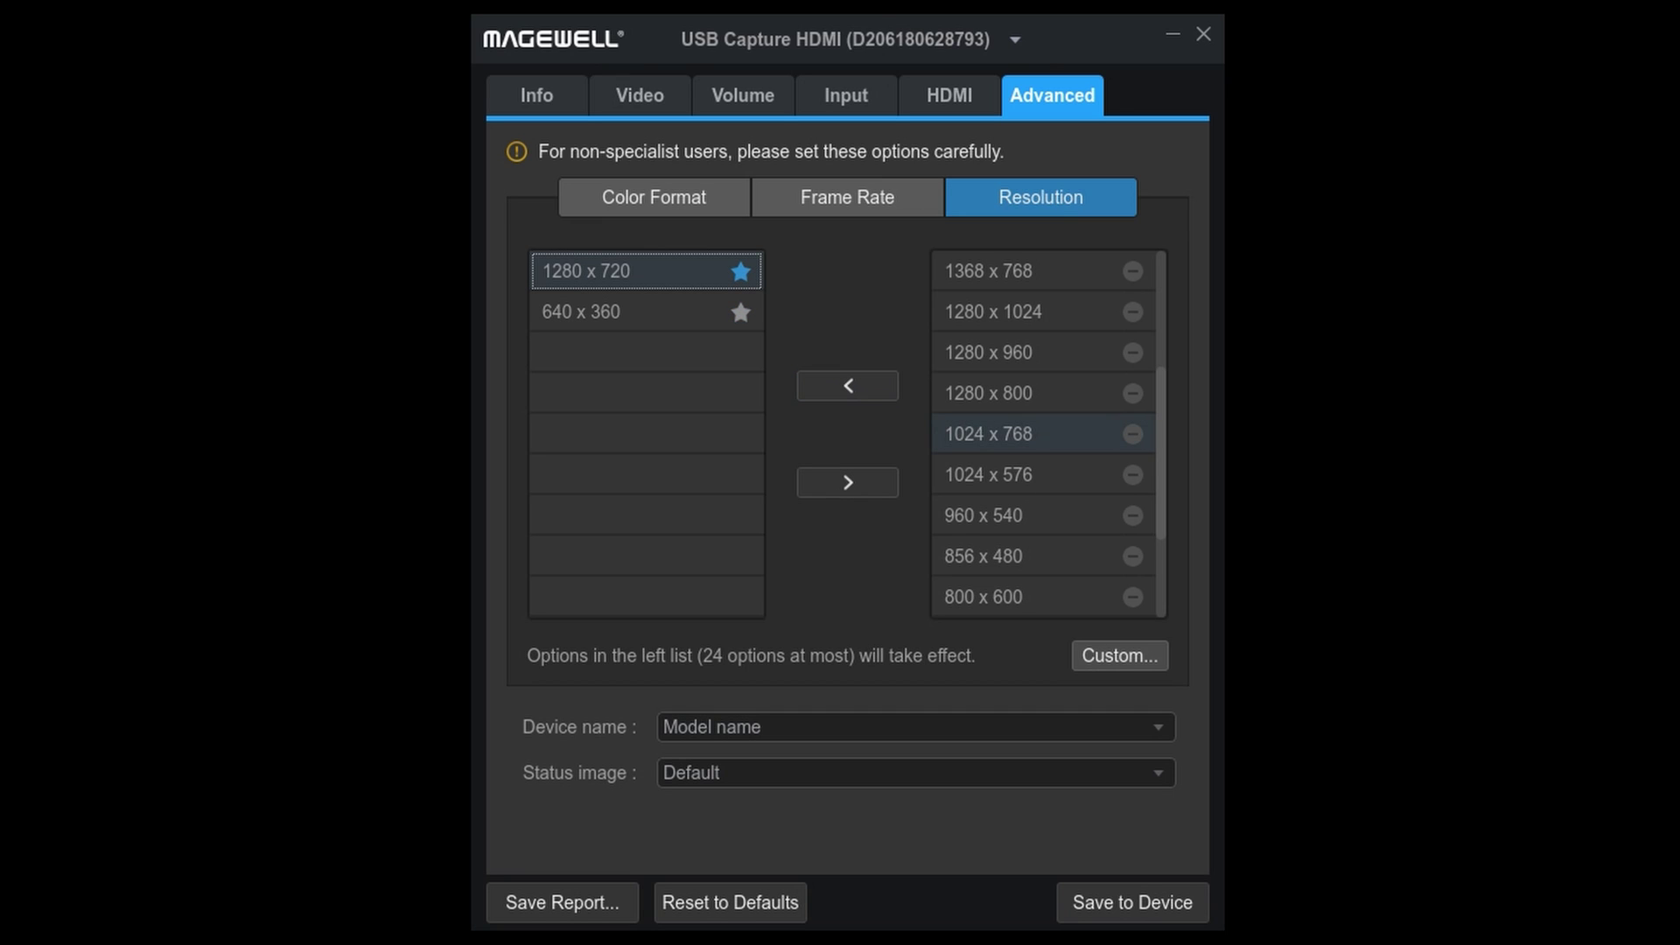
{"action": "left_click", "coordinate": [613, 311]}
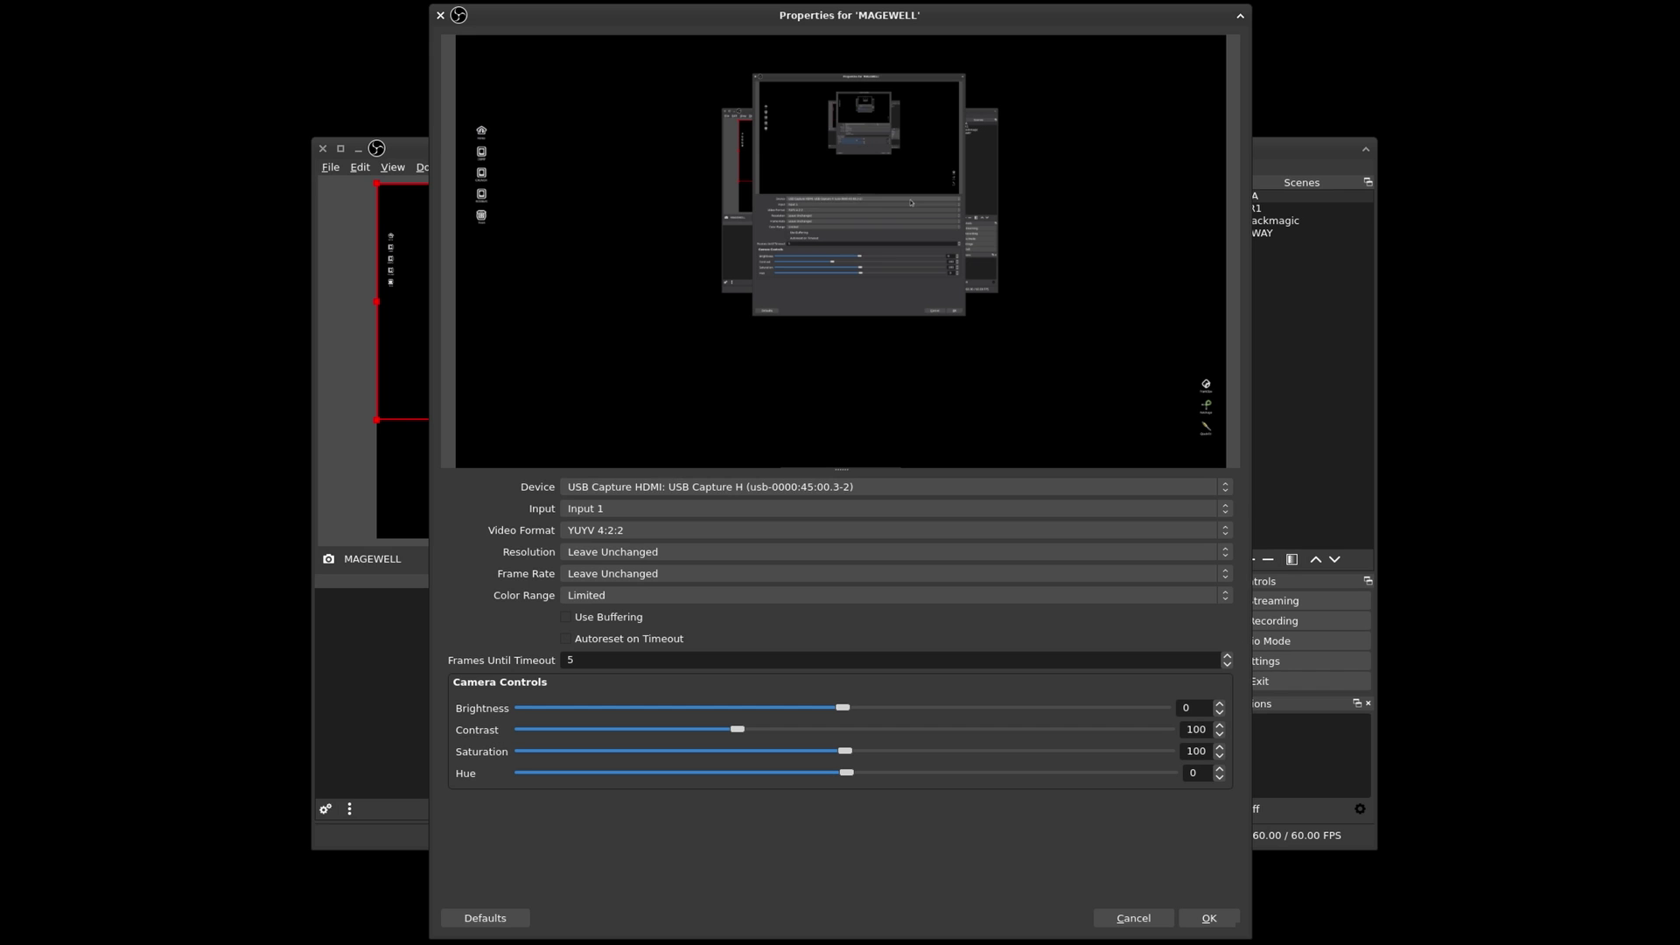
{"action": "left_click", "coordinate": [1015, 553]}
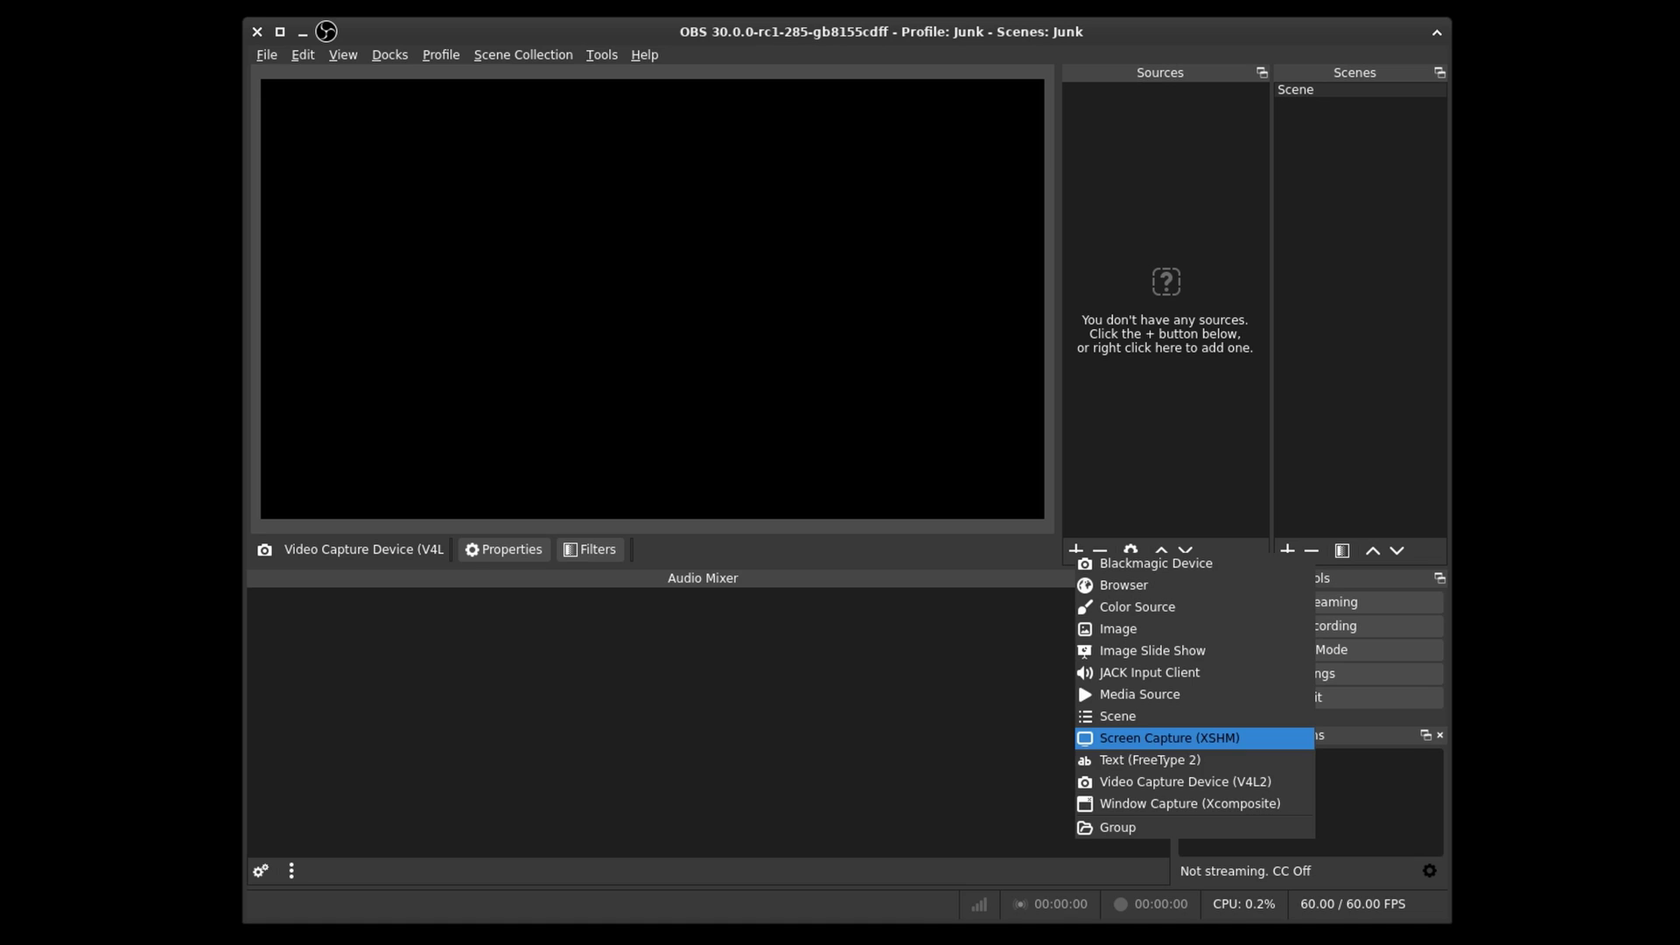
- Create a Video Capture Device source named $5Milkshake
{"action": "key", "text": "Return"}
{"action": "type", "text": "$5Milkshake"}
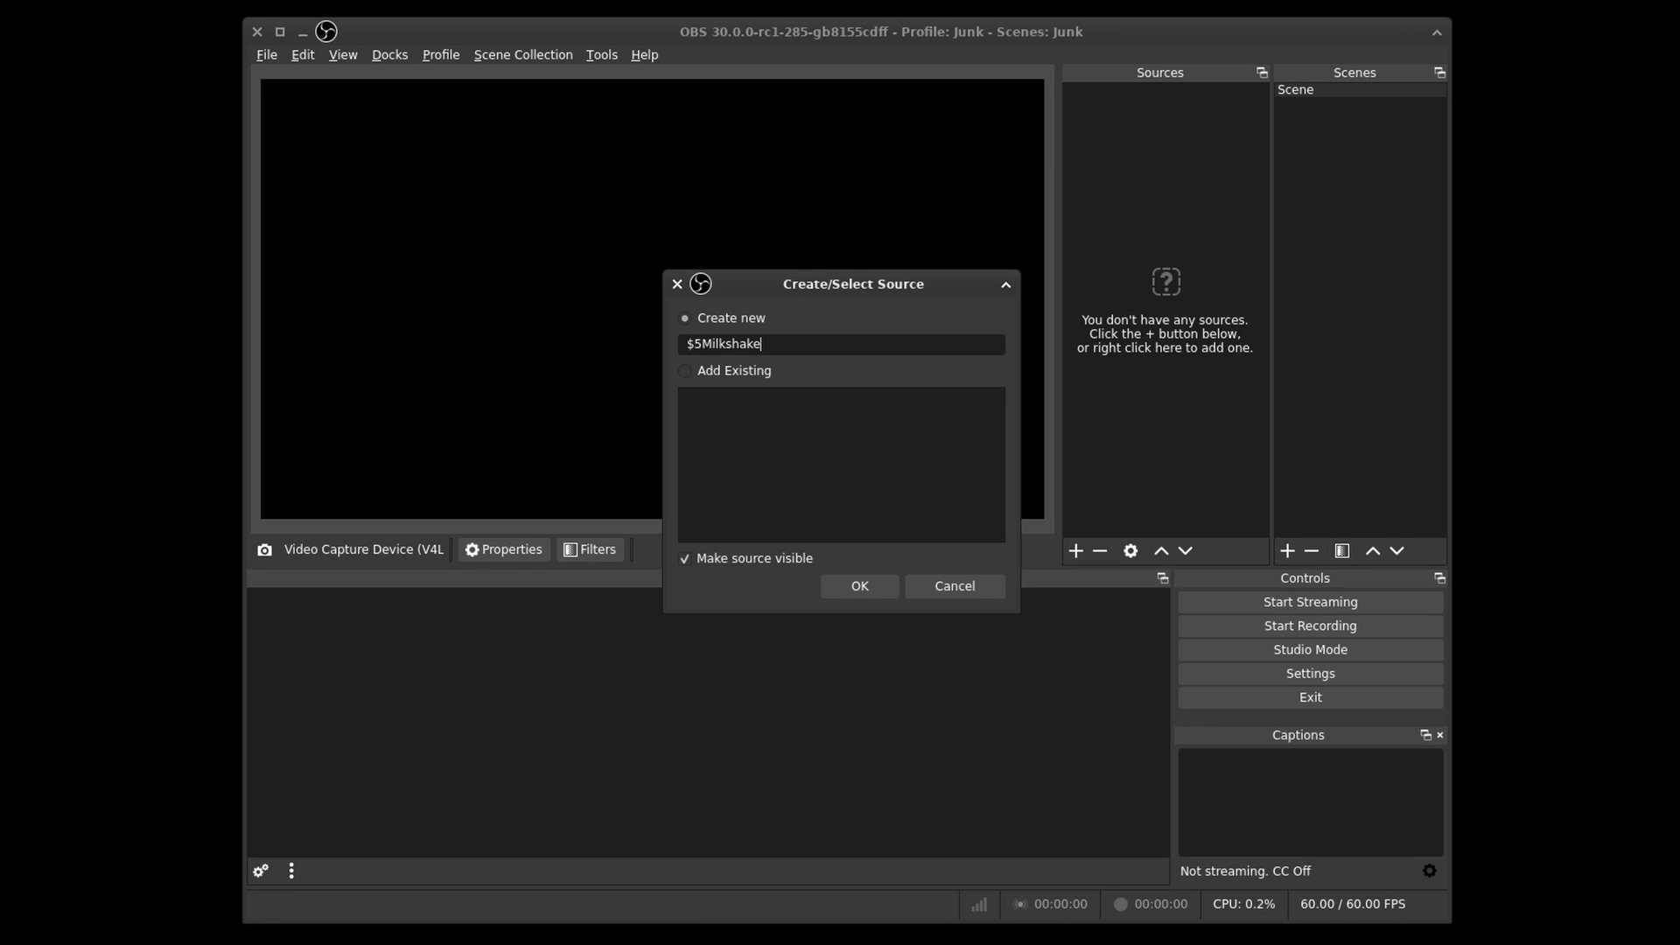
{"action": "key", "text": "Return"}
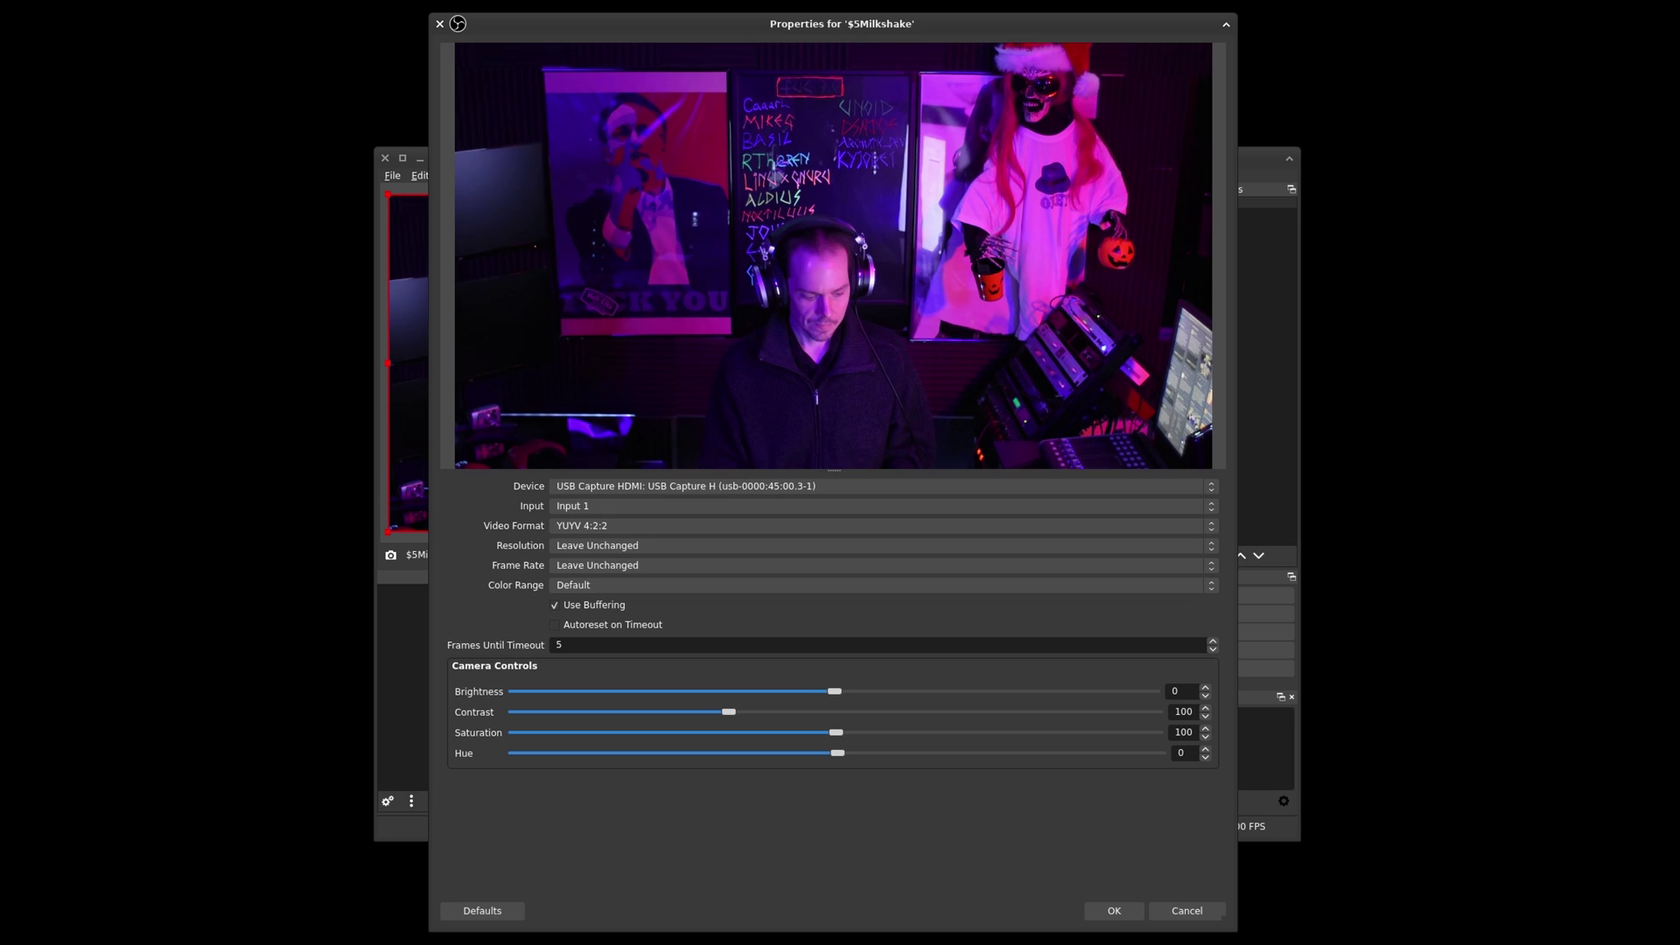
- Review the source's video format, resolution and frame rate options
{"action": "key", "text": "space"}
{"action": "key", "text": "Escape"}
{"action": "key", "text": "Tab"}
{"action": "key", "text": "space"}
{"action": "key", "text": "Escape"}
{"action": "key", "text": "Tab"}
{"action": "key", "text": "space"}
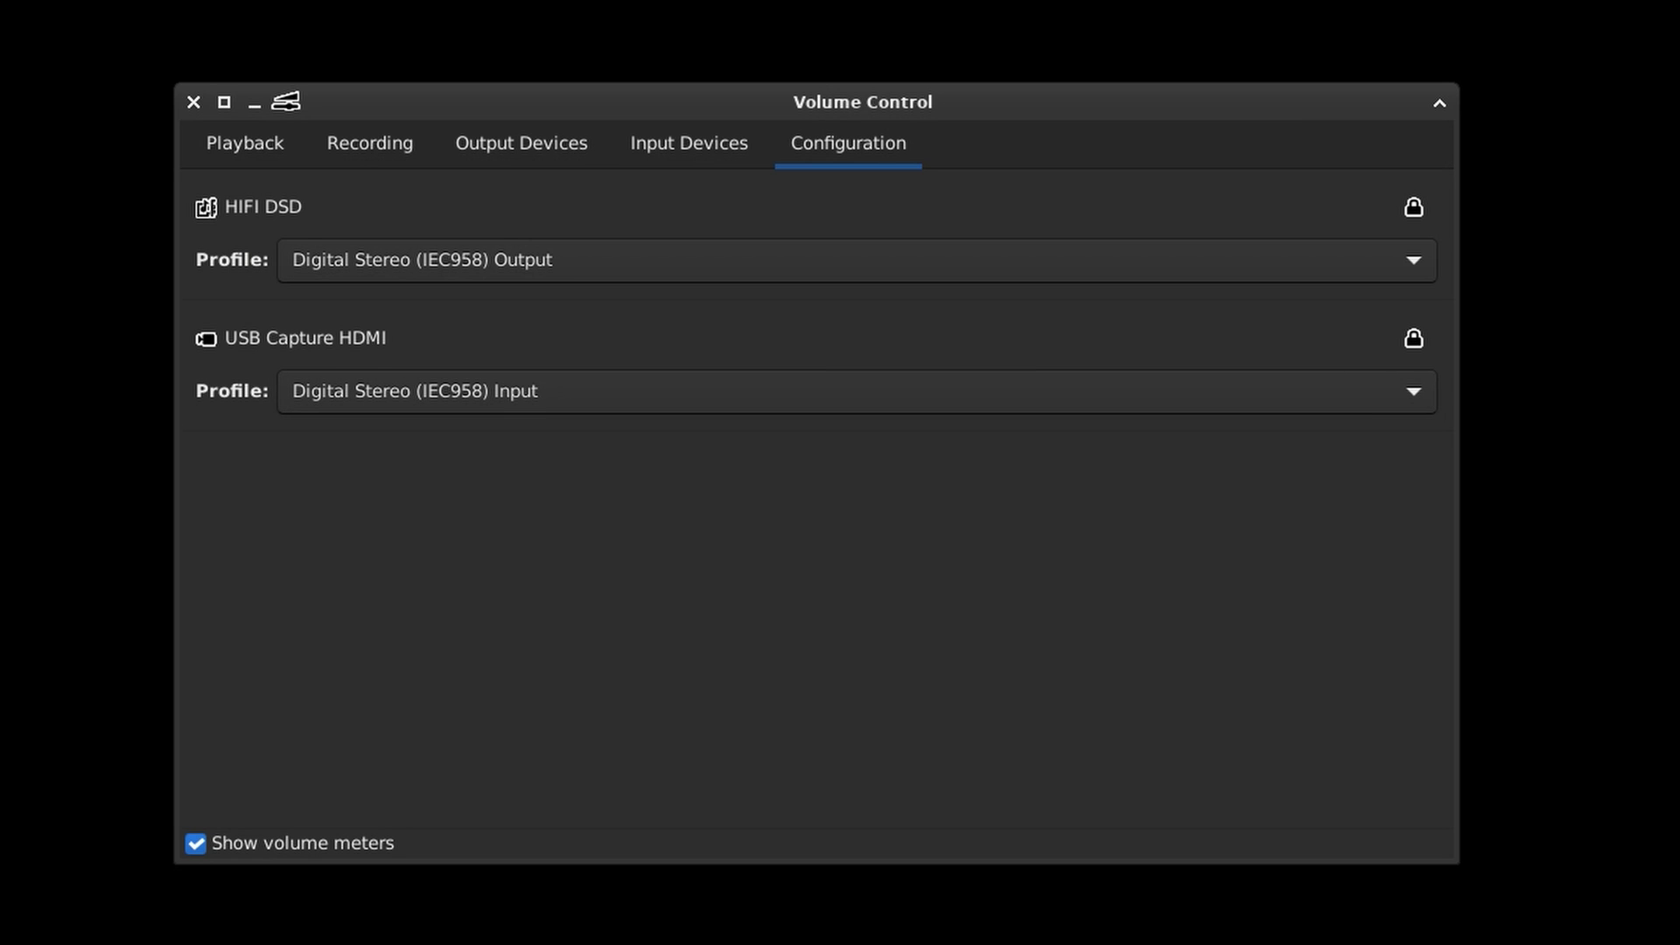
- Switch to Input Devices to see the USB Capture HDMI input level at 100%
{"action": "key", "text": "ctrl+Page_Up"}
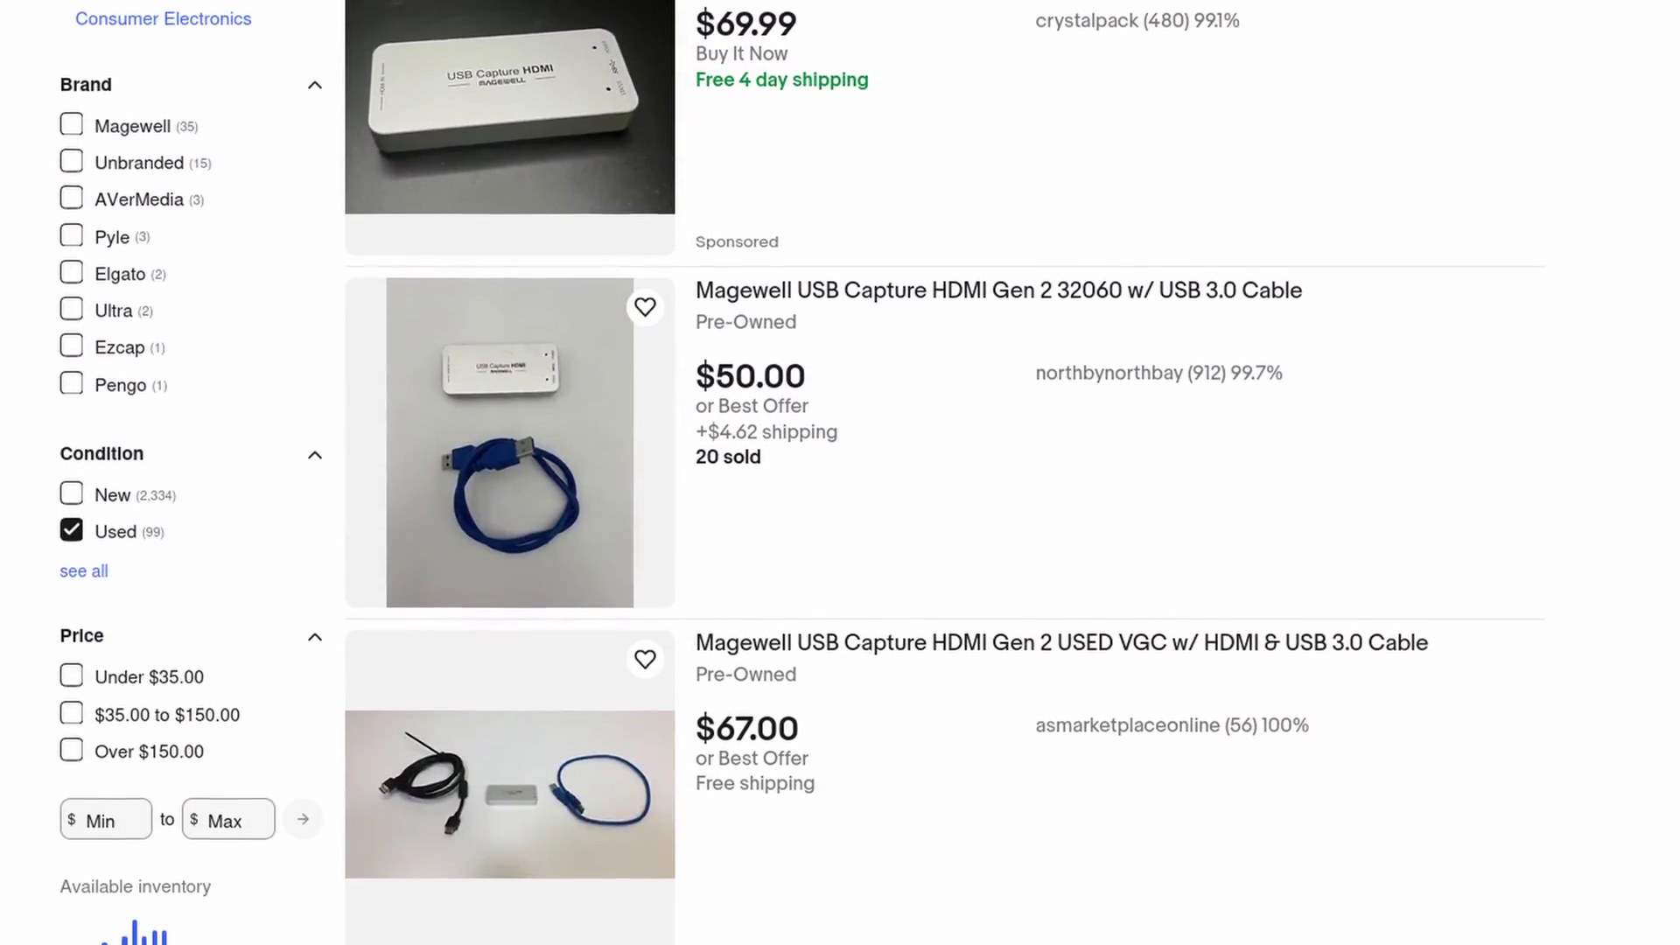
- Scroll further through the used Magewell USB Capture HDMI Gen 2 listings
{"action": "scroll", "coordinate": [840, 473], "scroll_direction": "down", "scroll_amount": 2}
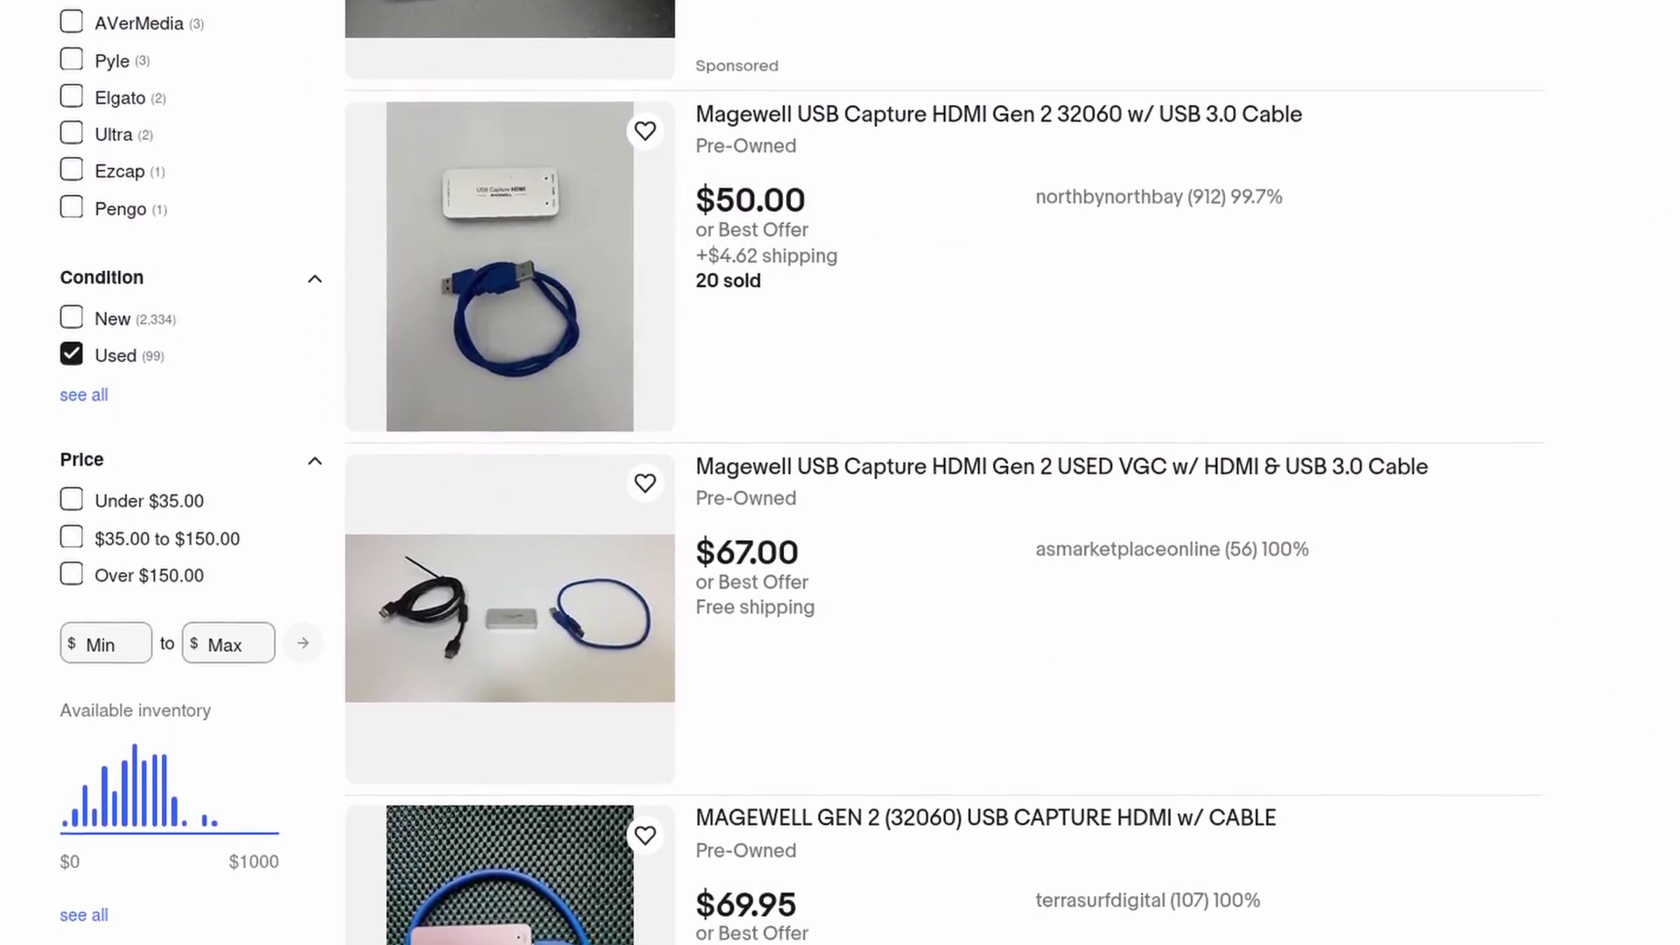
{"action": "scroll", "coordinate": [840, 473], "scroll_direction": "down", "scroll_amount": 5}
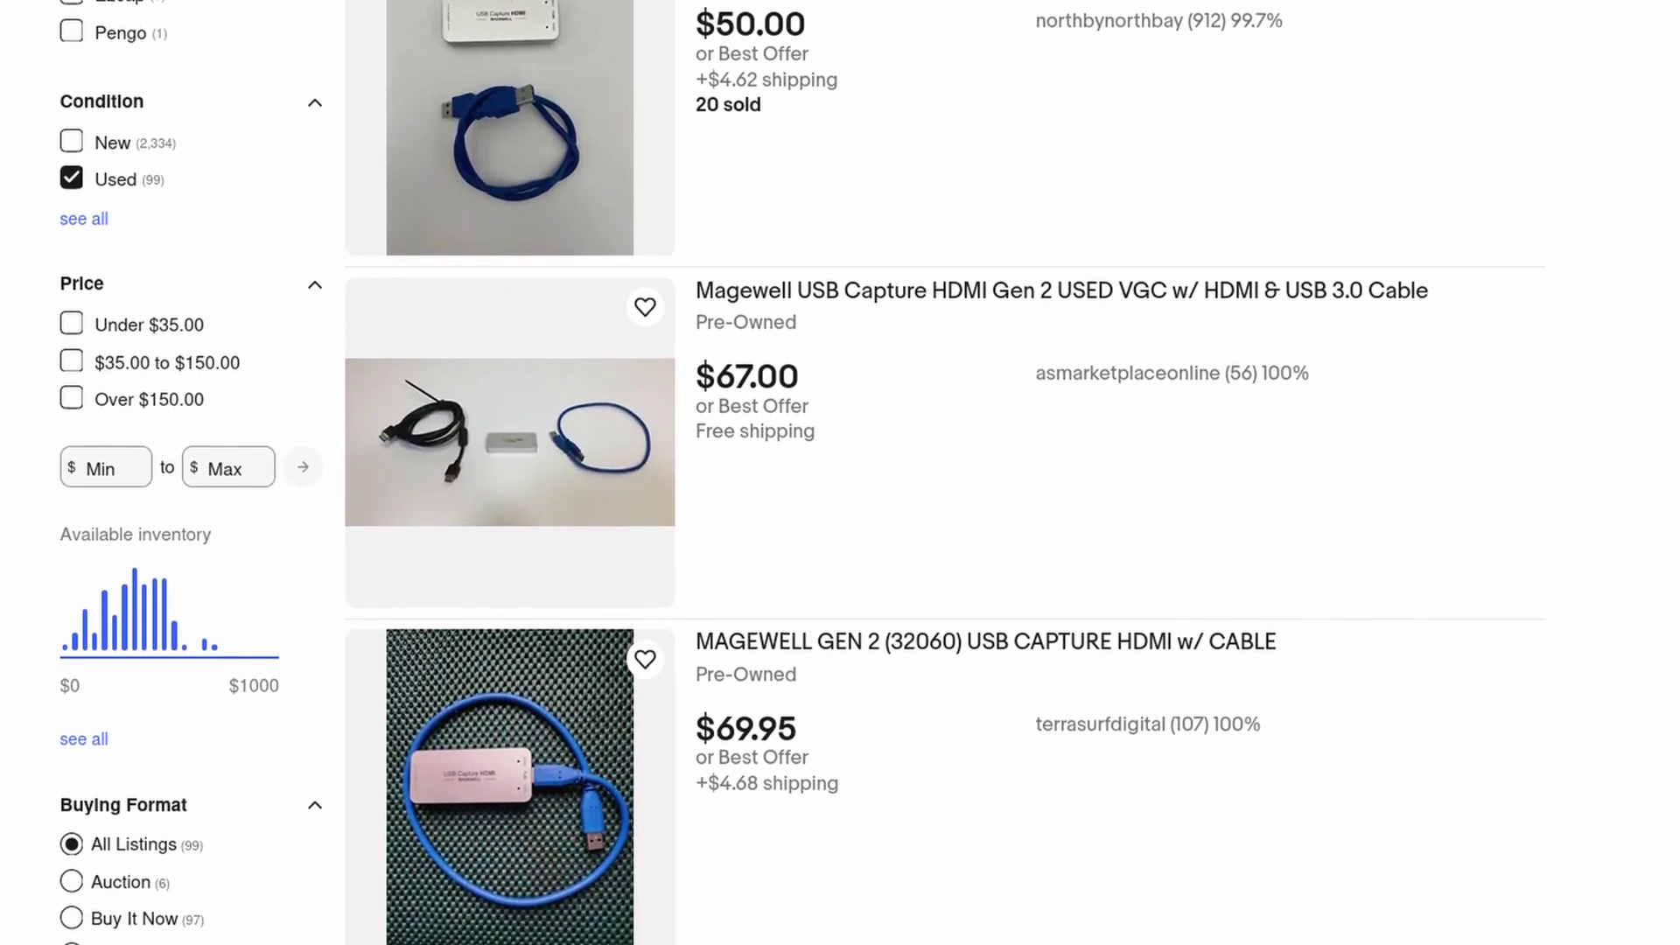